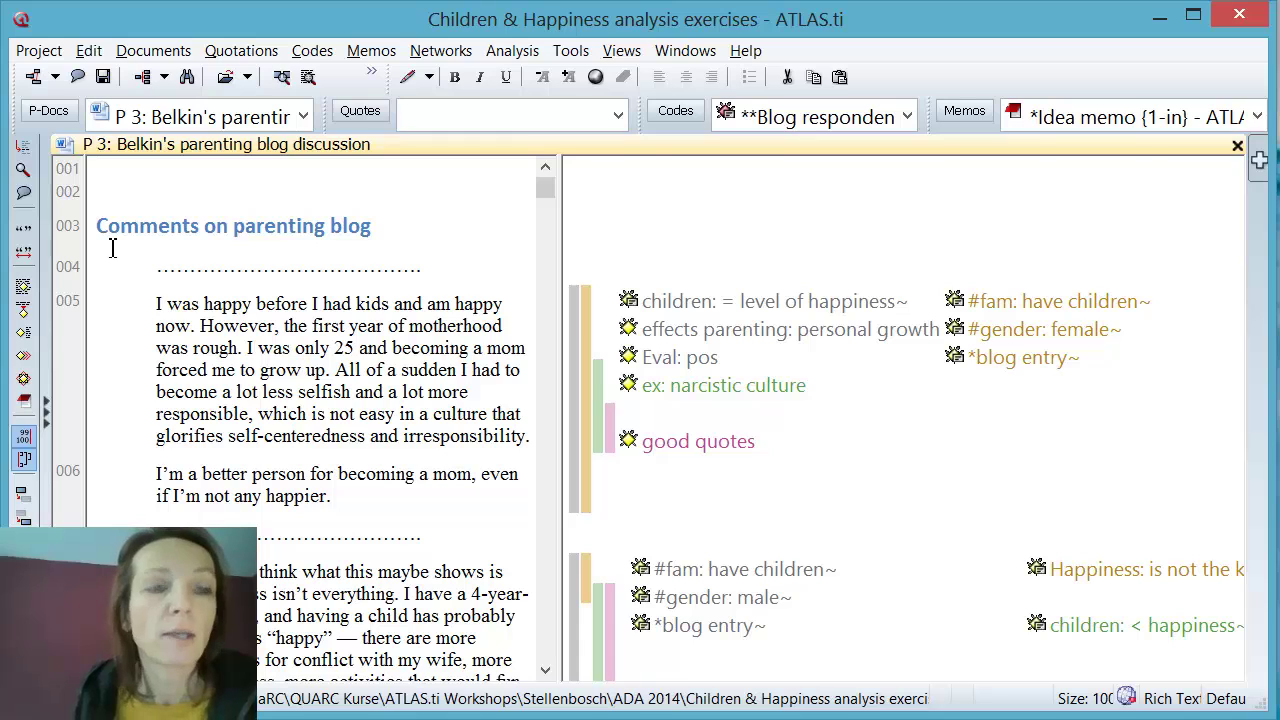
- Start a copy bundle of the whole project and bring its complete settings dialog into view
left_click(37, 52)
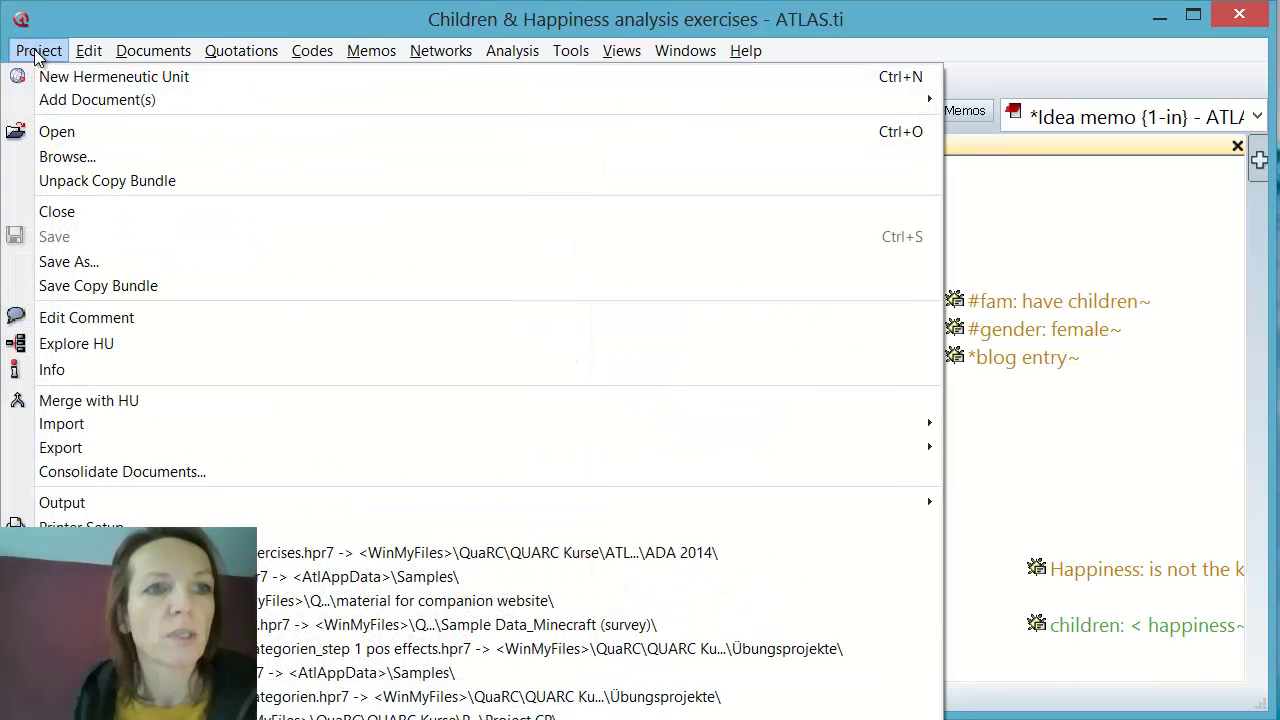
left_click(145, 287)
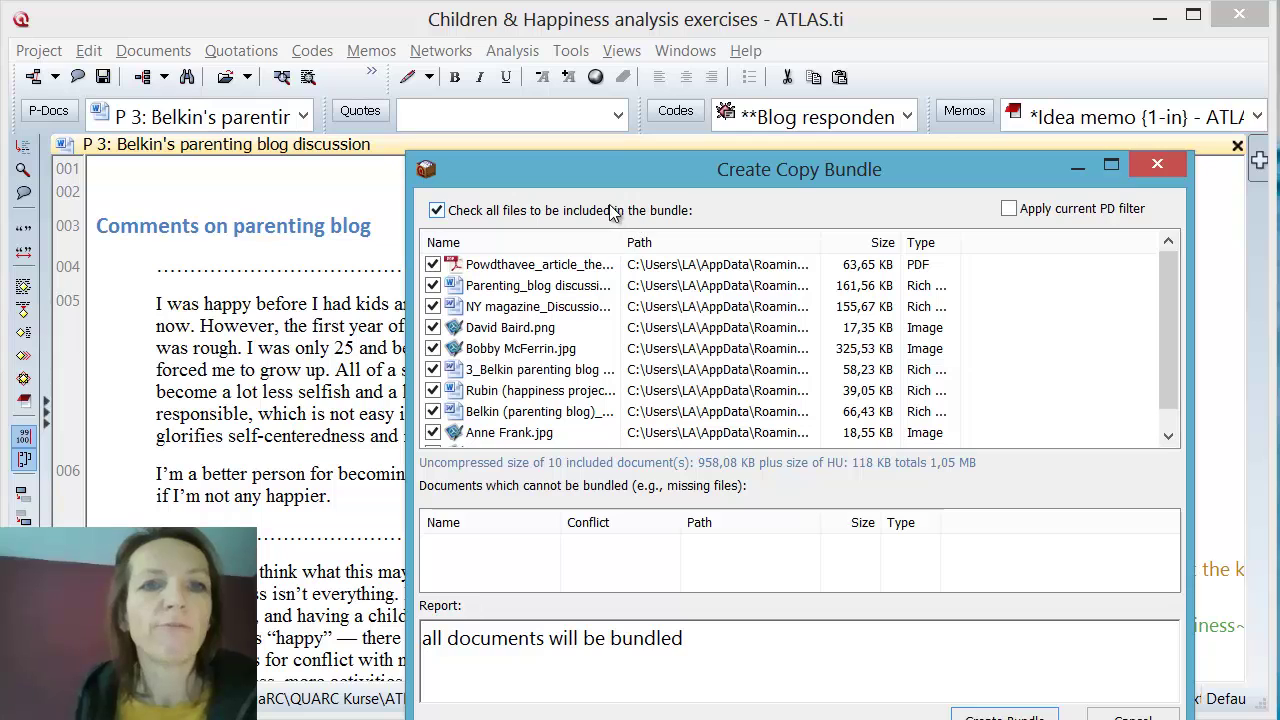
left_click_drag(619, 178, 409, 84)
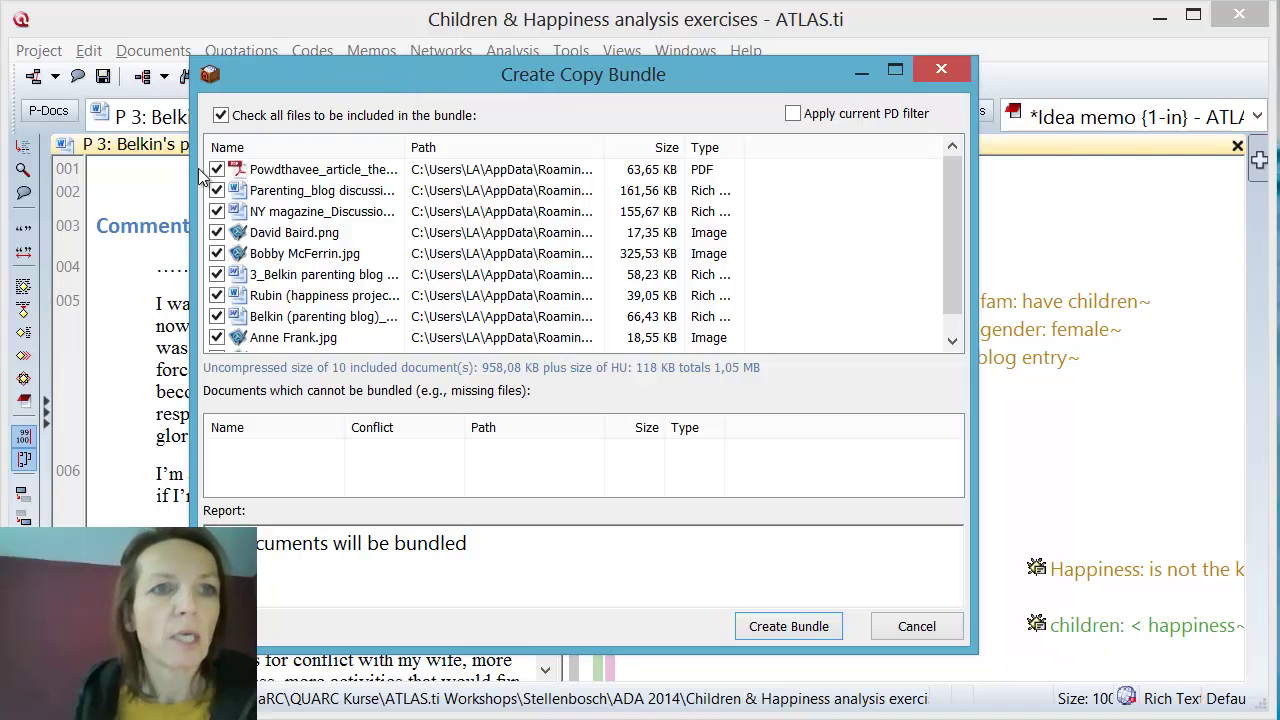
- Try excluding the NY magazine discussion, Bobby McFerrin.jpg and the Rubin happiness project file from the bundle, and include all three again
left_click(217, 211)
left_click(217, 253)
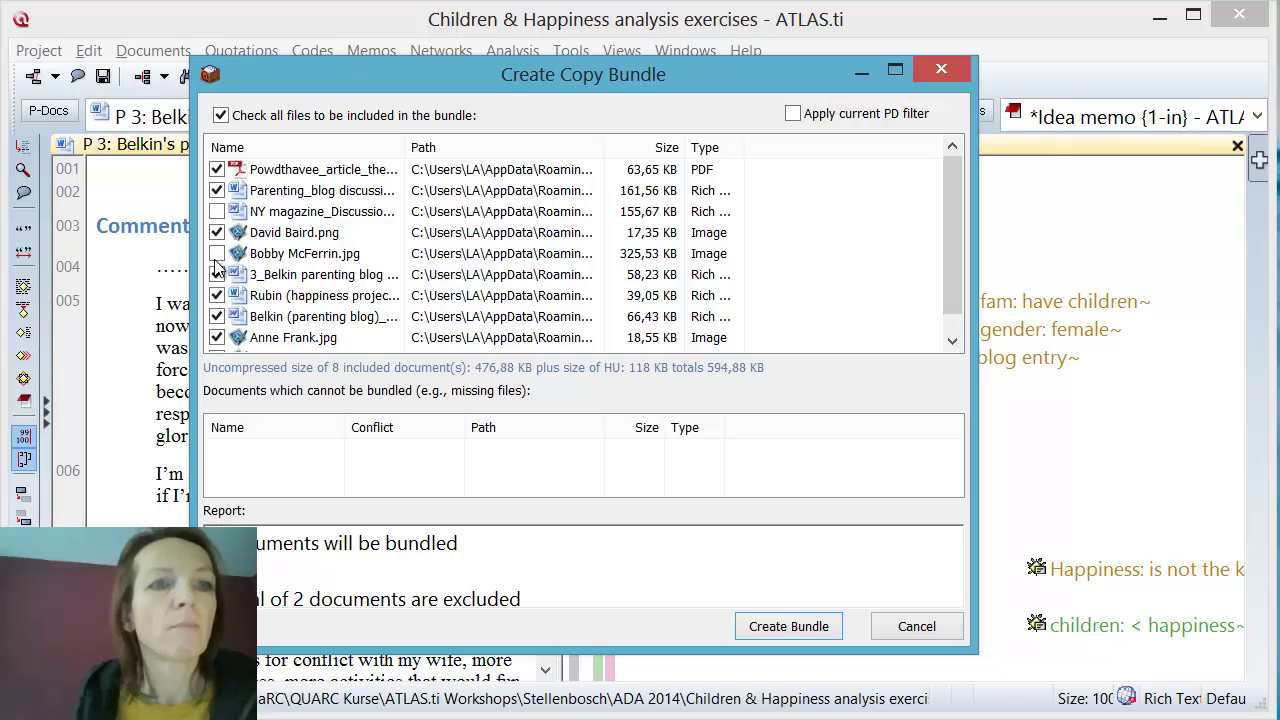
left_click(217, 295)
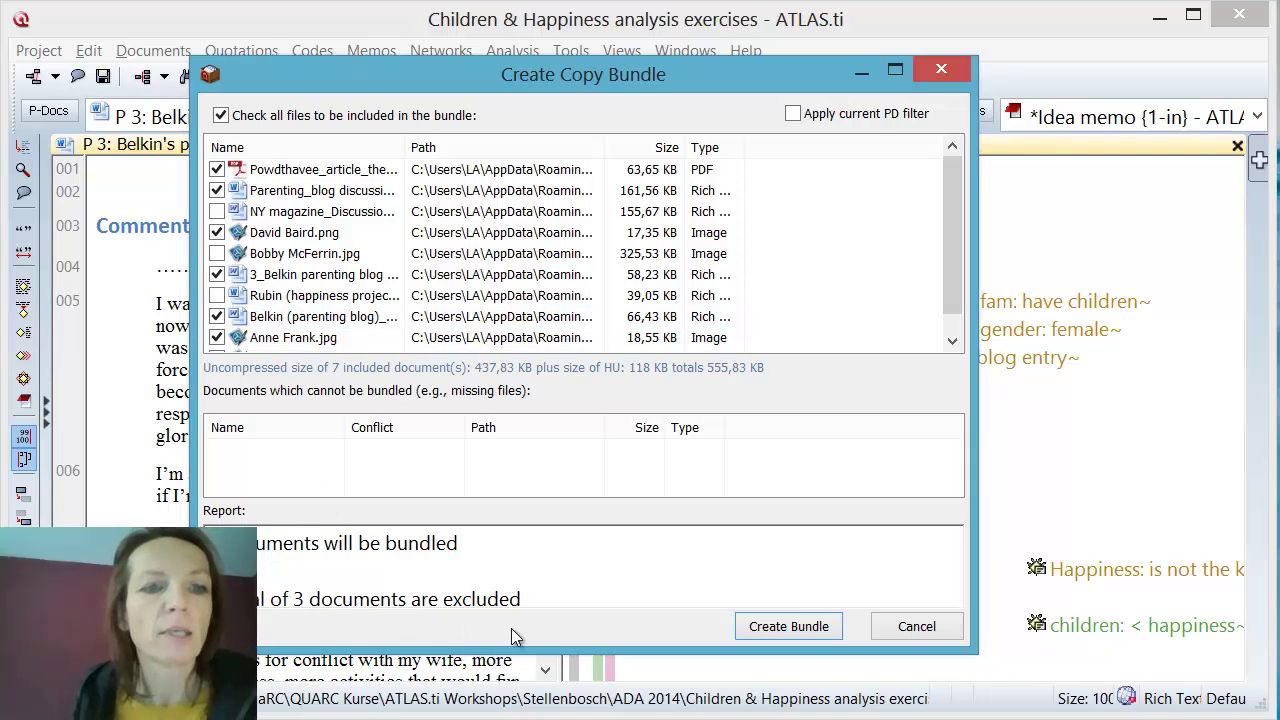
left_click(217, 211)
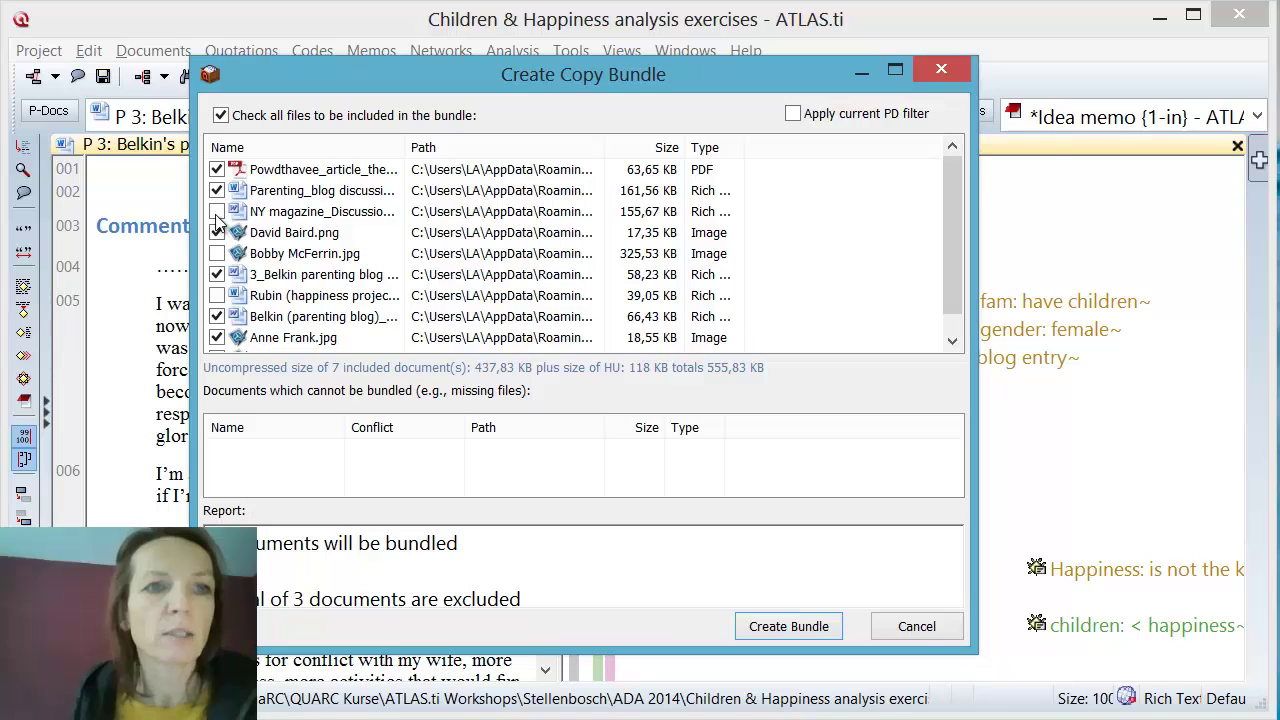
left_click(217, 253)
left_click(217, 295)
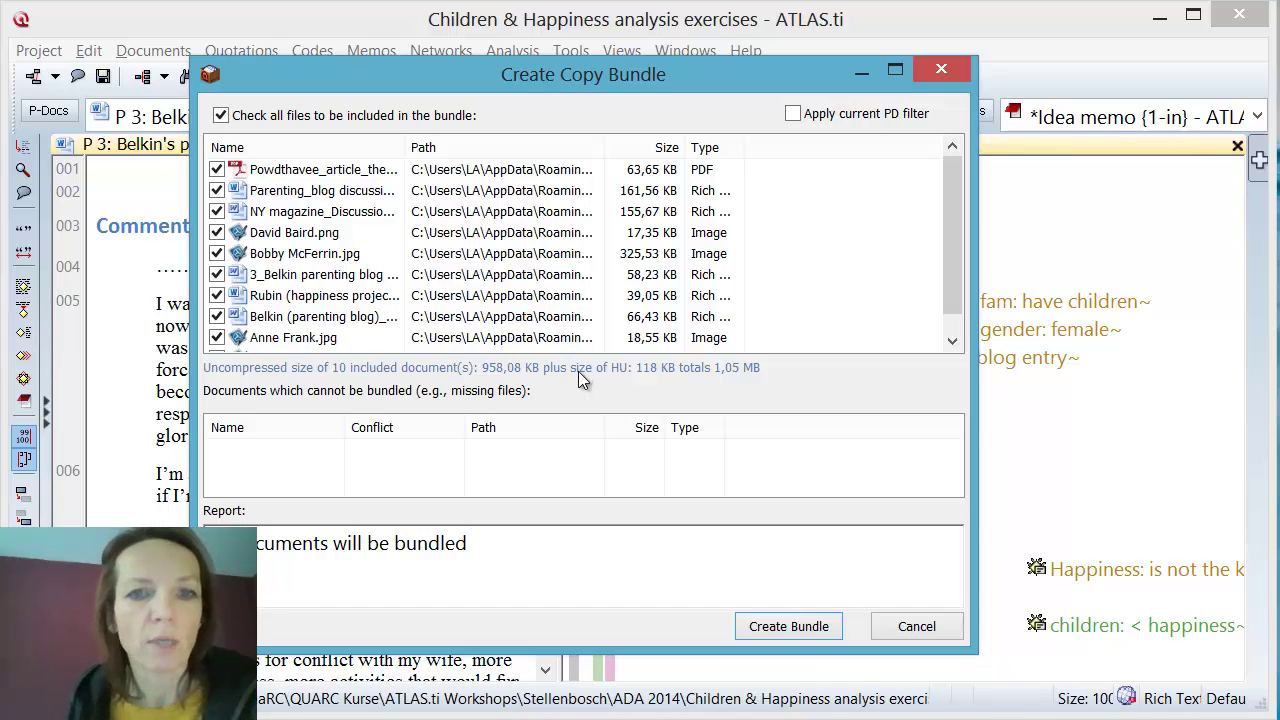
- Create the bundle with all documents and save it under the suggested name in the "material for companion website" folder
left_click(789, 630)
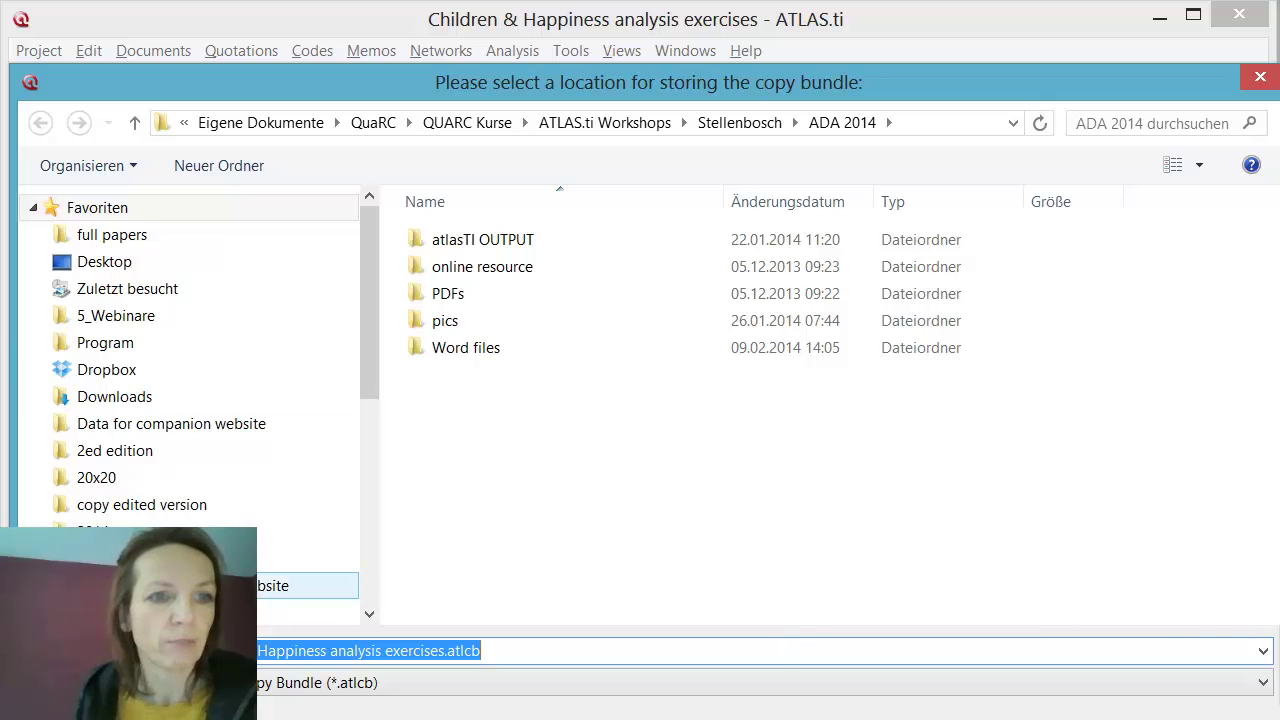
left_click(180, 585)
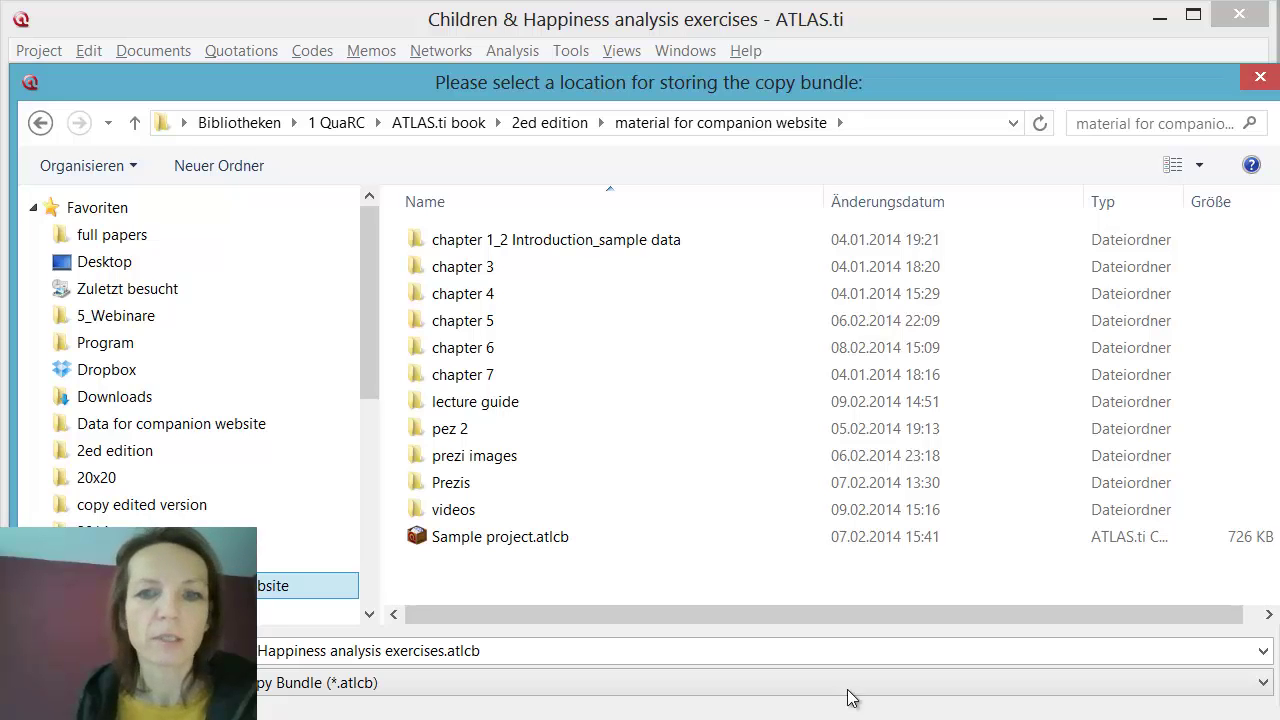
left_click_drag(764, 87, 756, 21)
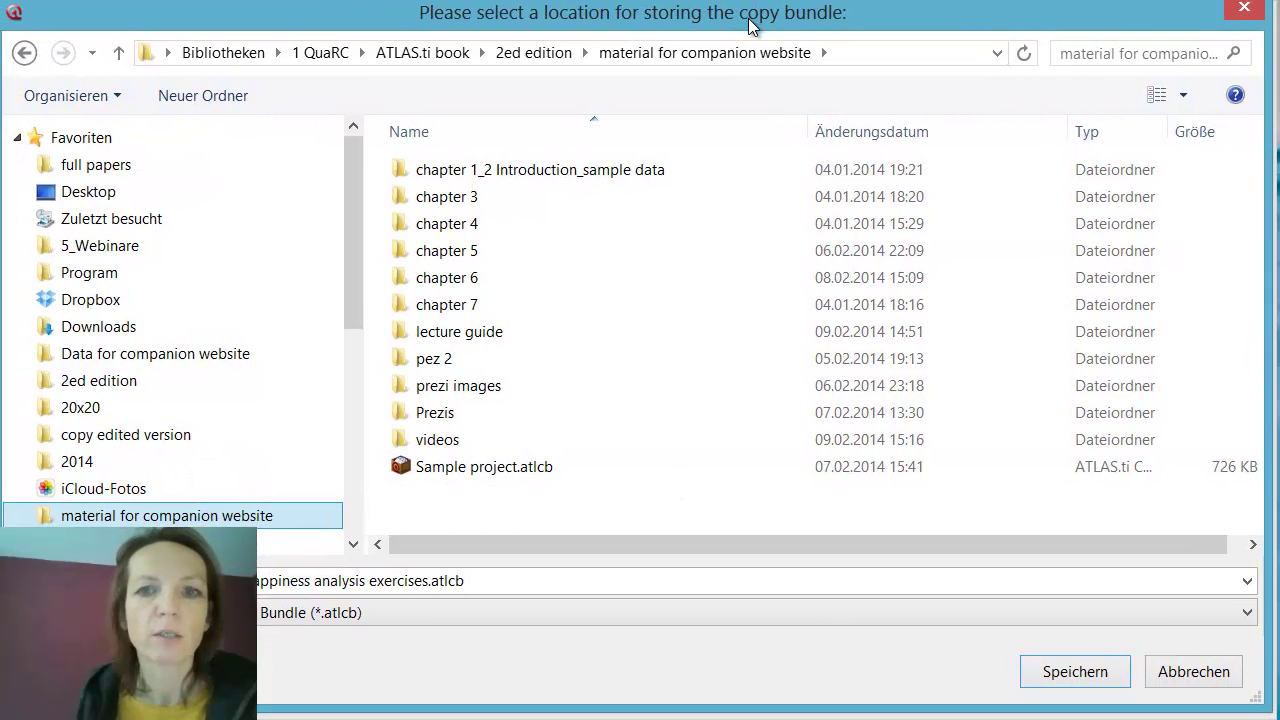
left_click(1082, 679)
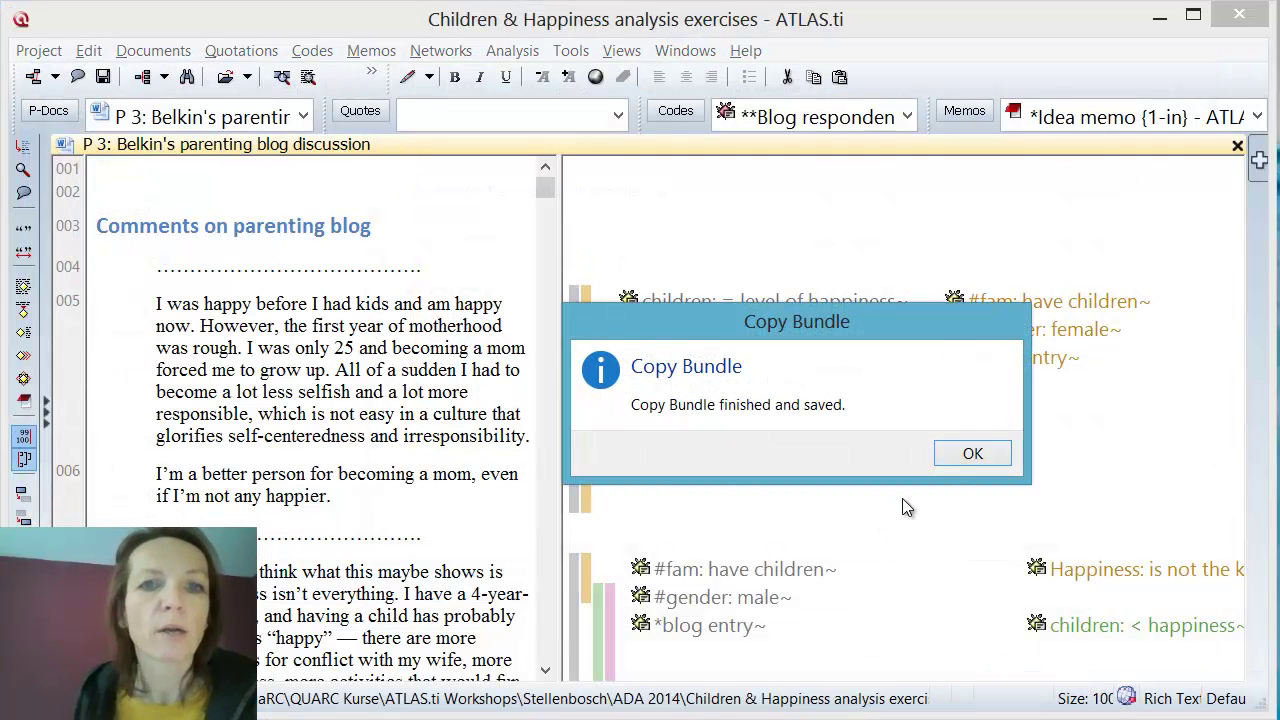
left_click(970, 453)
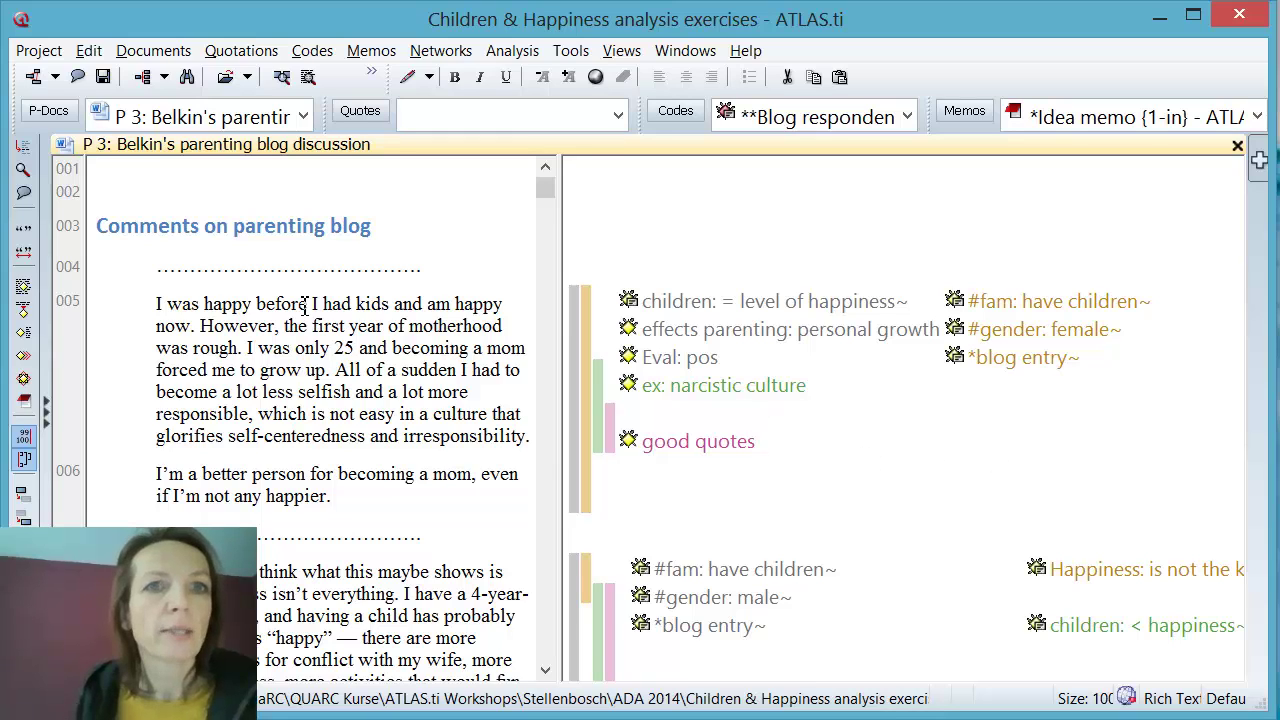
- Select primary documents P 1 through P 6 in the Primary Doc Manager and start a copy bundle of only those documents
left_click(48, 111)
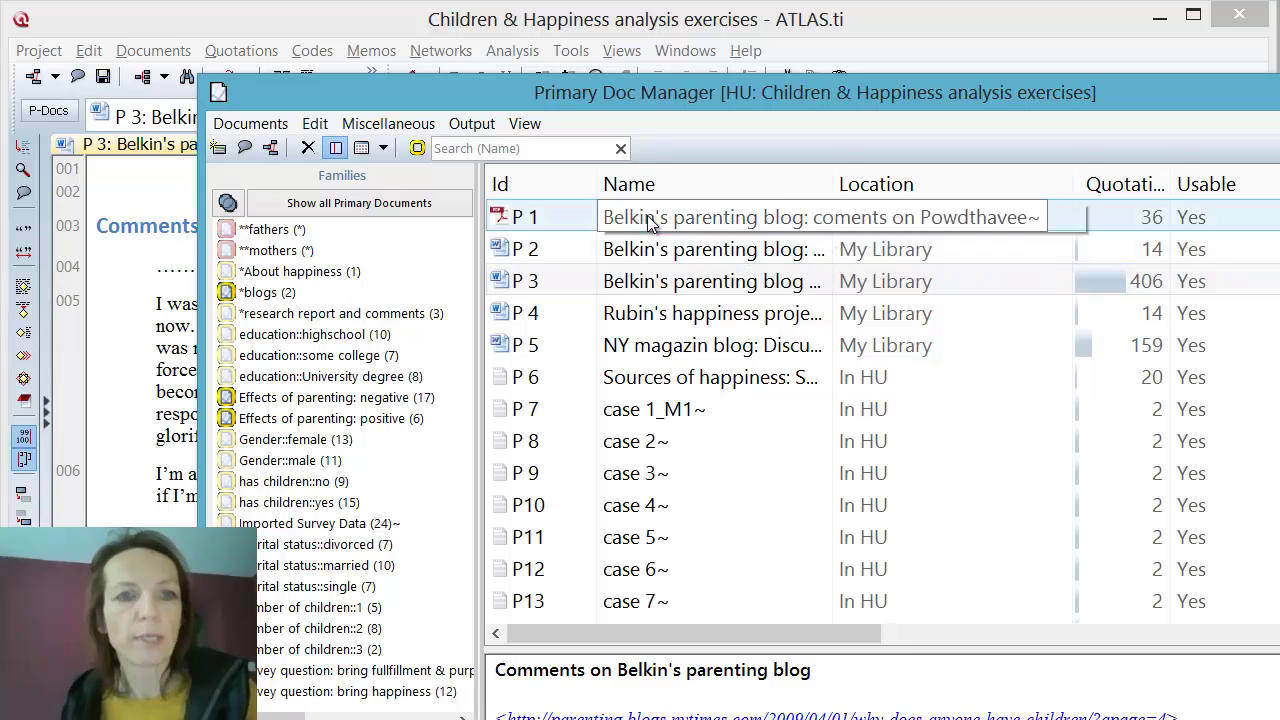
left_click(647, 222)
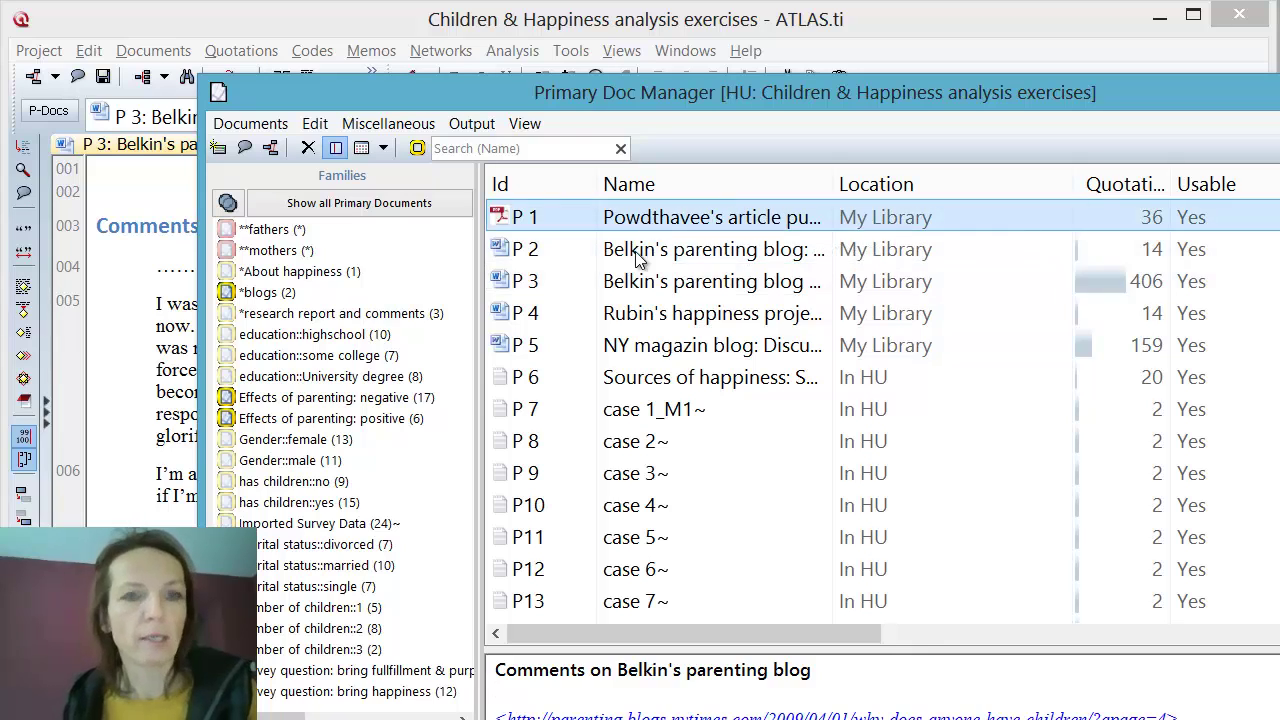
left_click(647, 385, "shift")
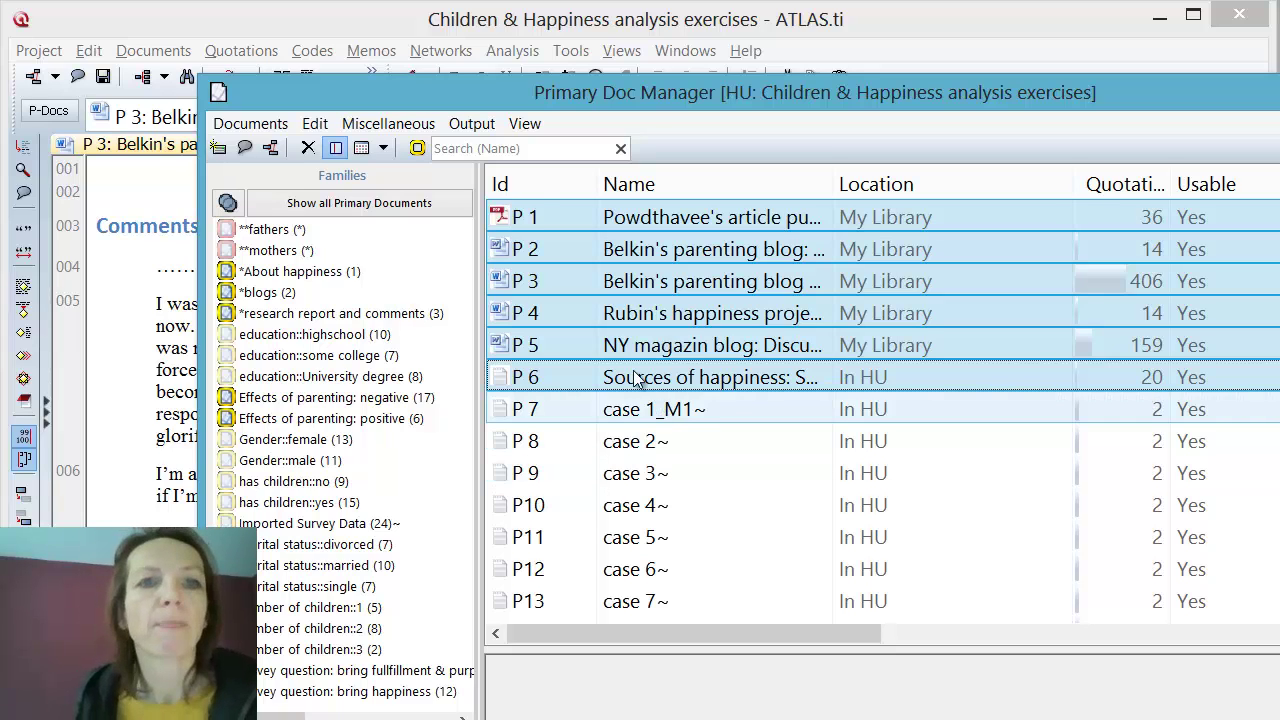
right_click(565, 254)
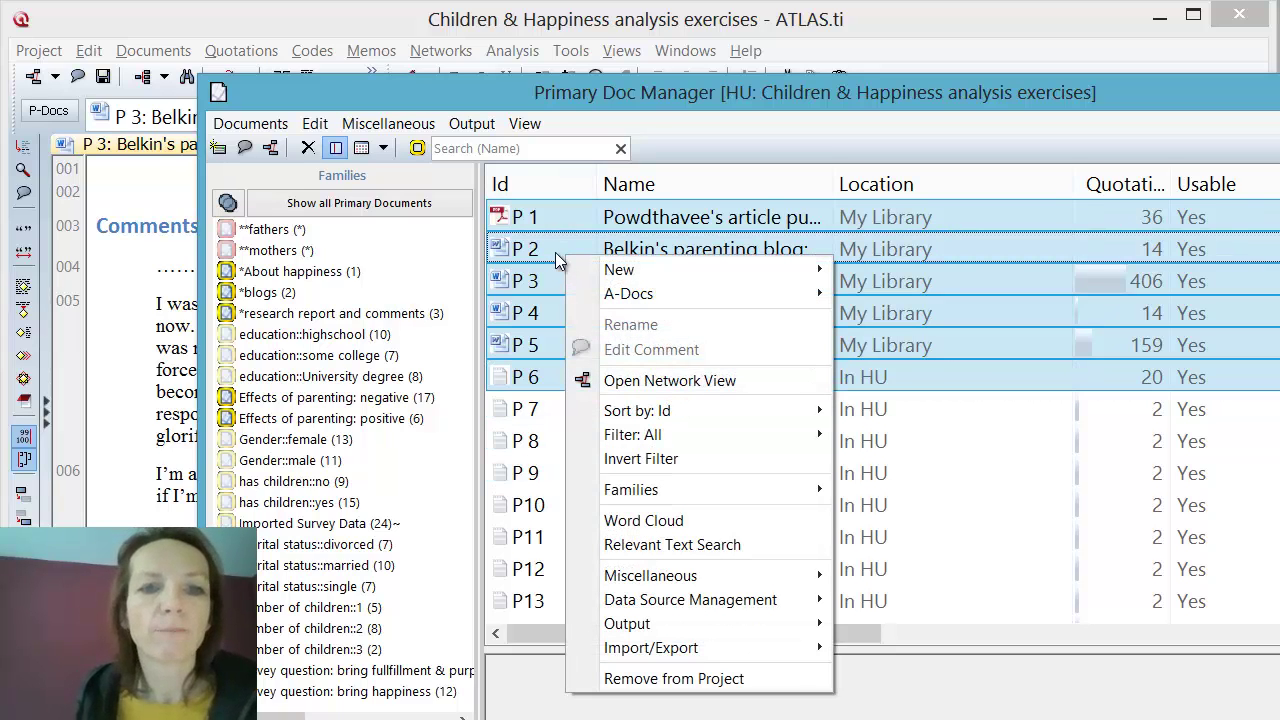
mouse_move(742, 604)
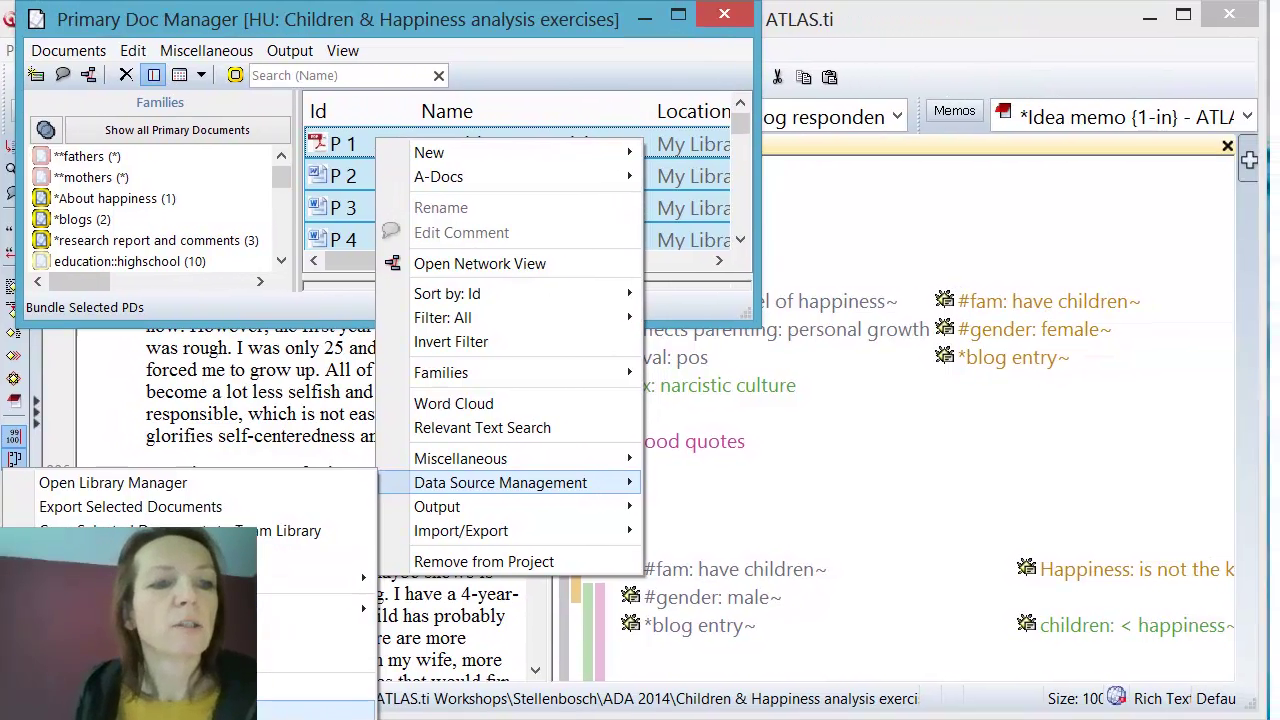
left_click(398, 706)
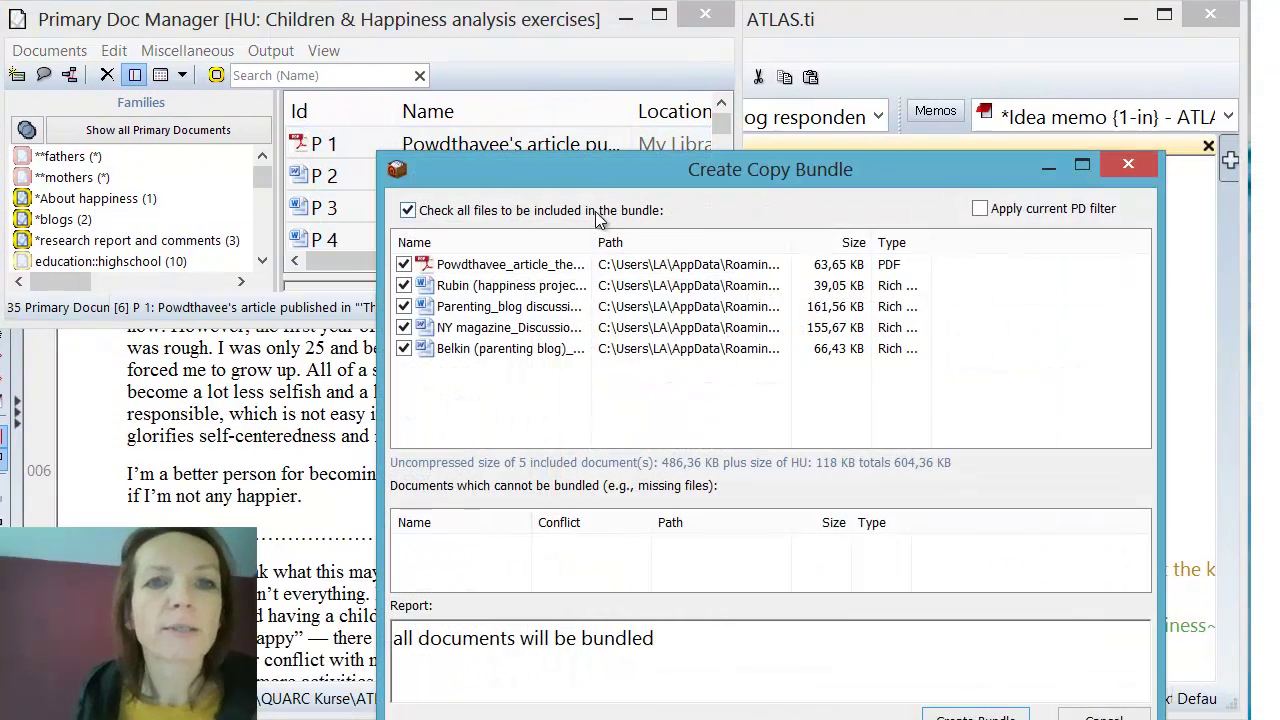
left_click_drag(570, 169, 413, 93)
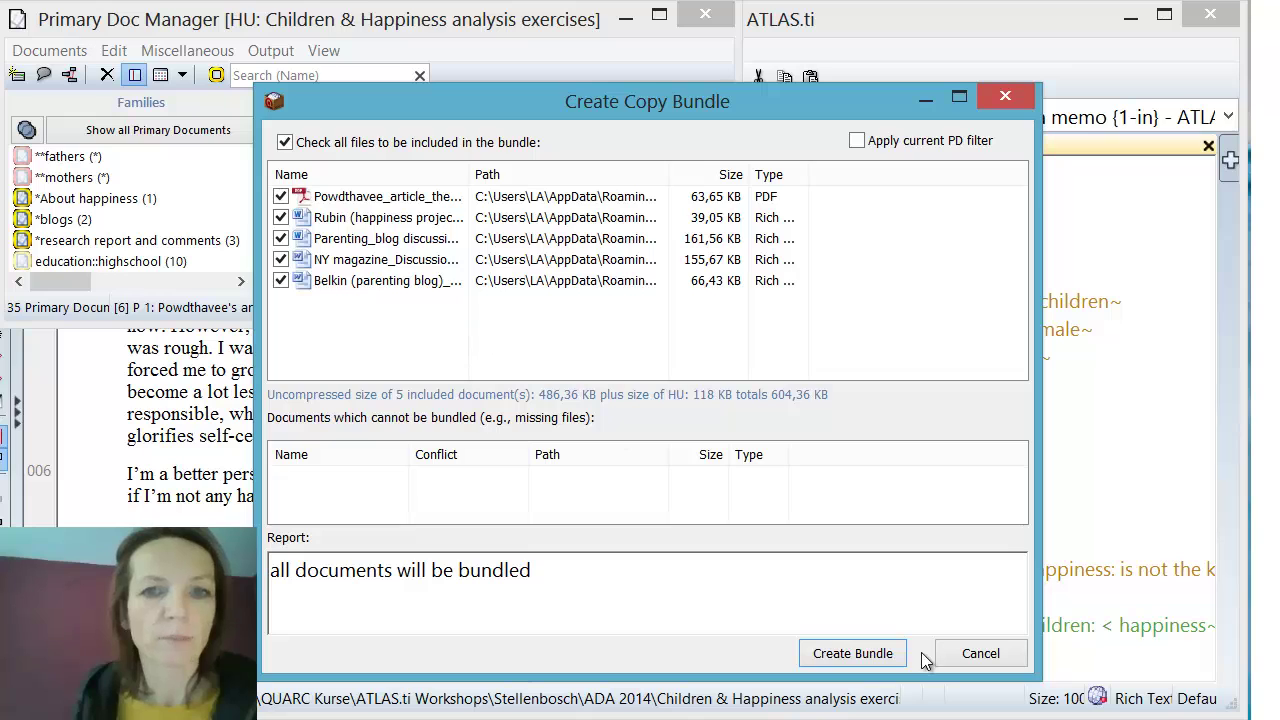
- Create the partial bundle and save it as "Children & Happiness analysis exercises _P1_P6.atlcb" in the "material for companion website" folder
left_click(854, 654)
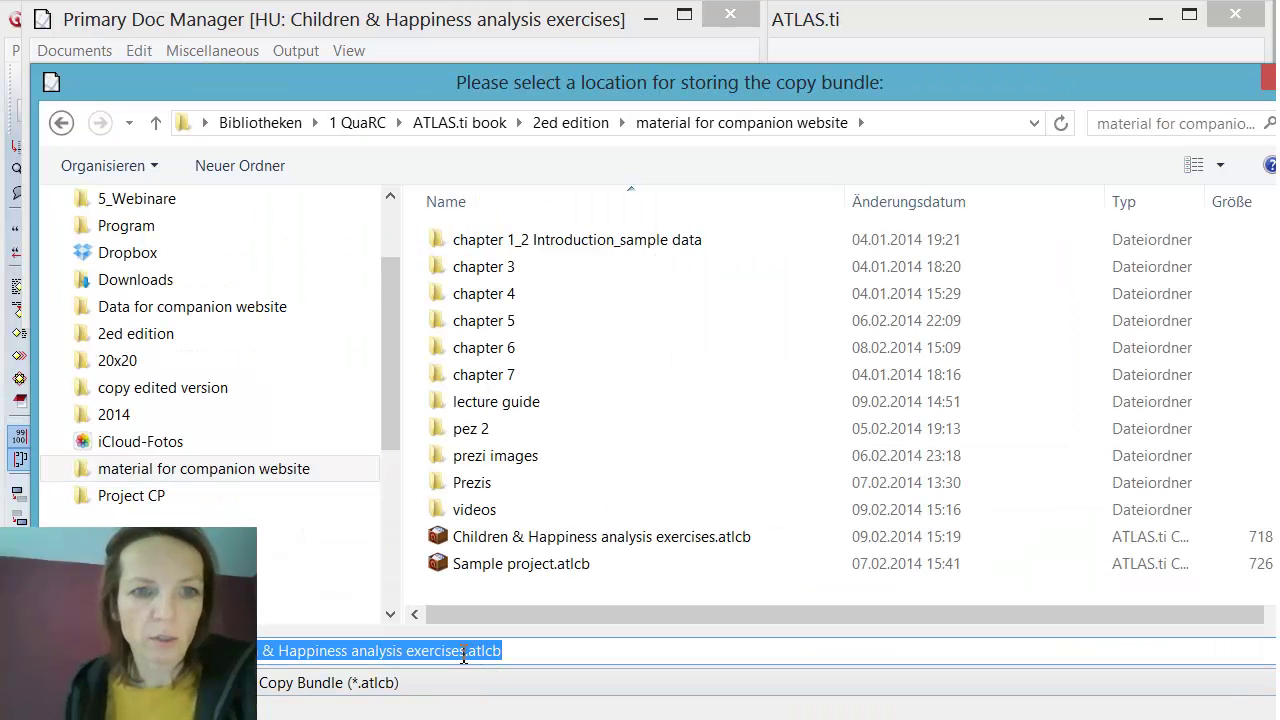
left_click(464, 652)
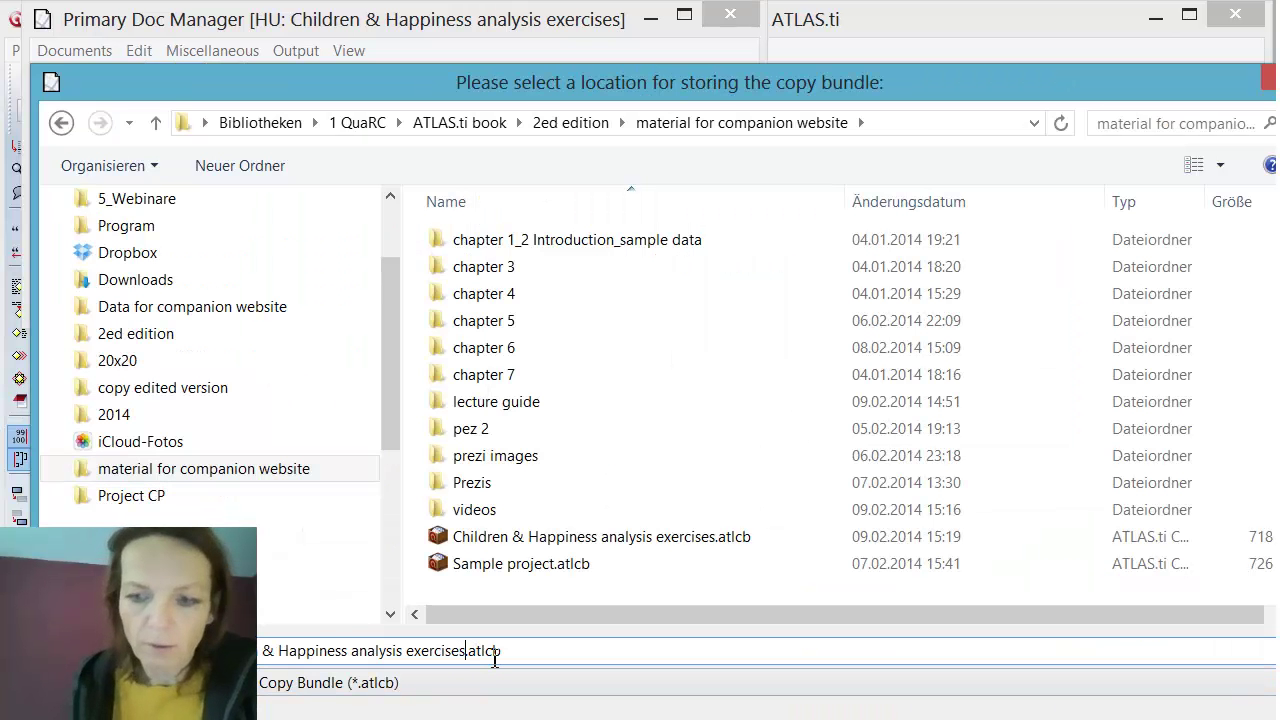
type("_")
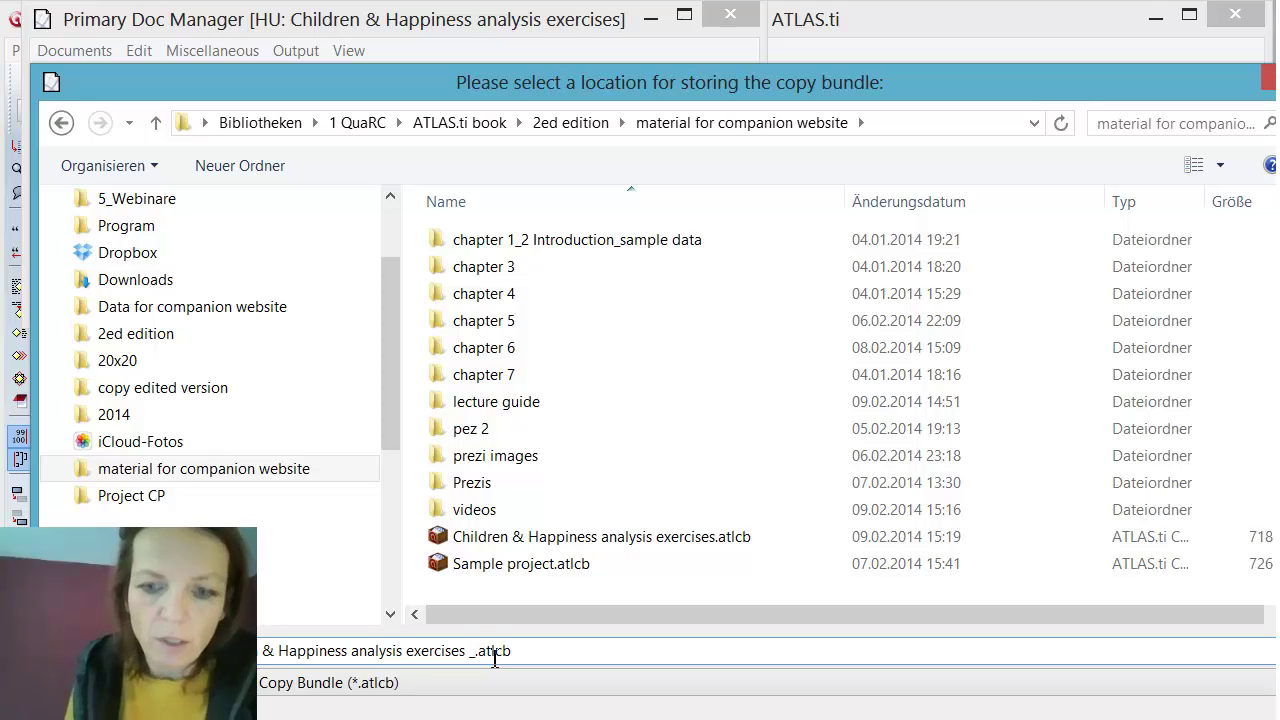
type("UR")
key("BackSpace")
key("BackSpace")
type("P")
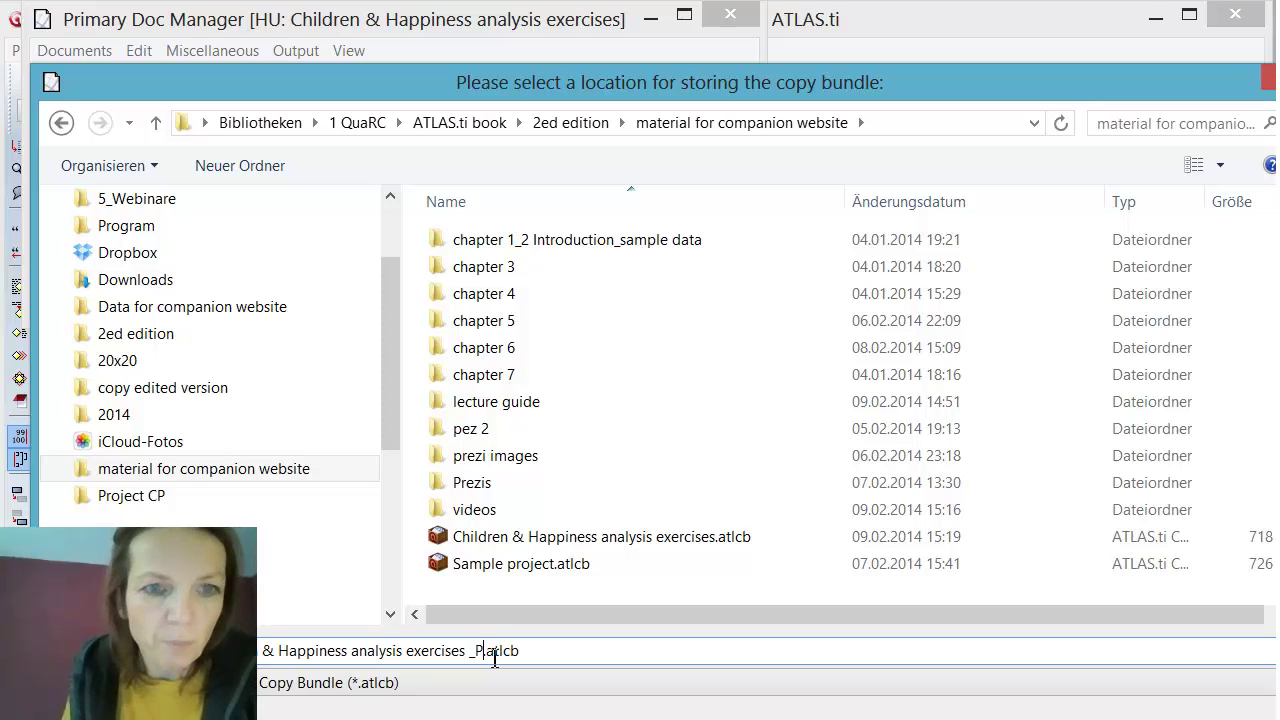
type("1-")
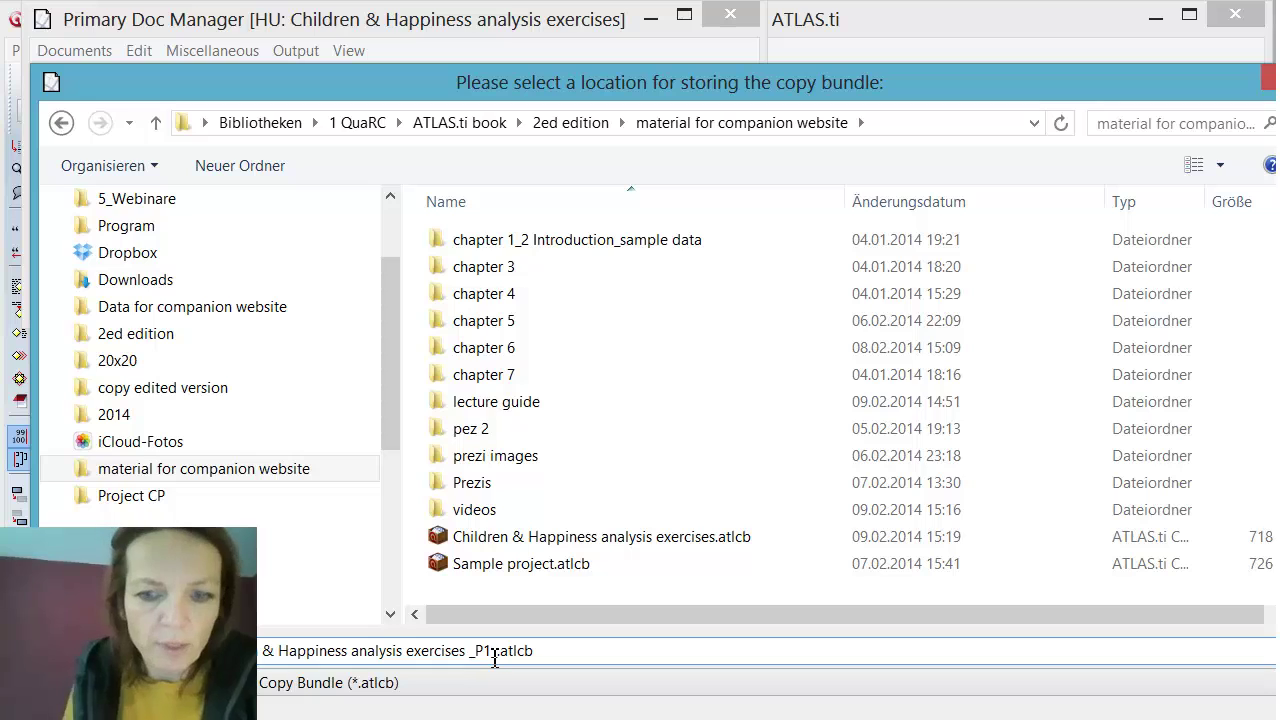
type("P6")
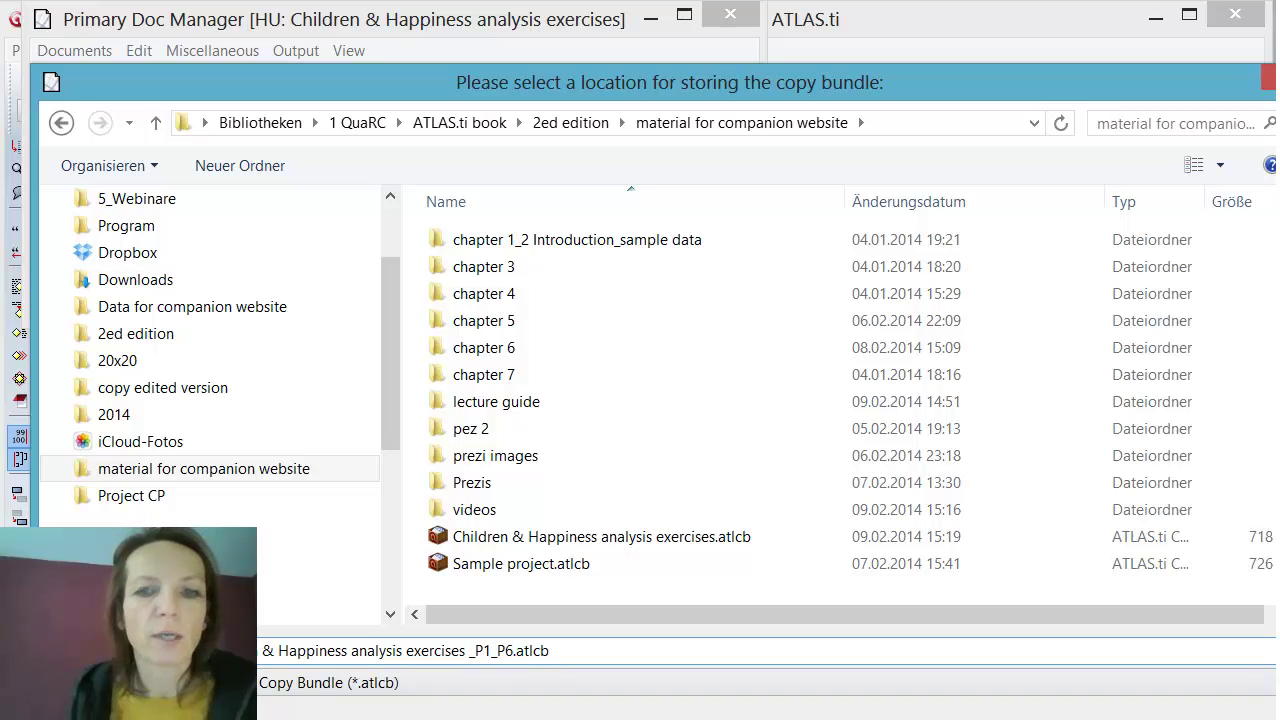
key("Return")
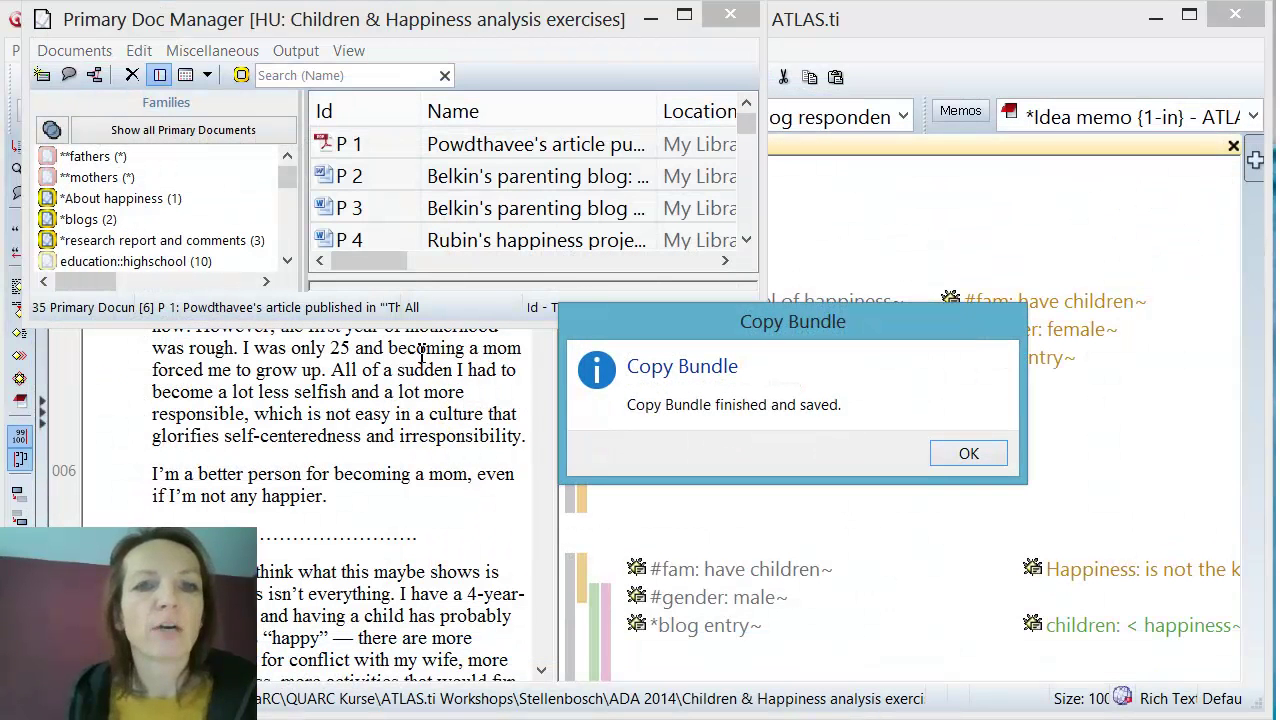
left_click(968, 454)
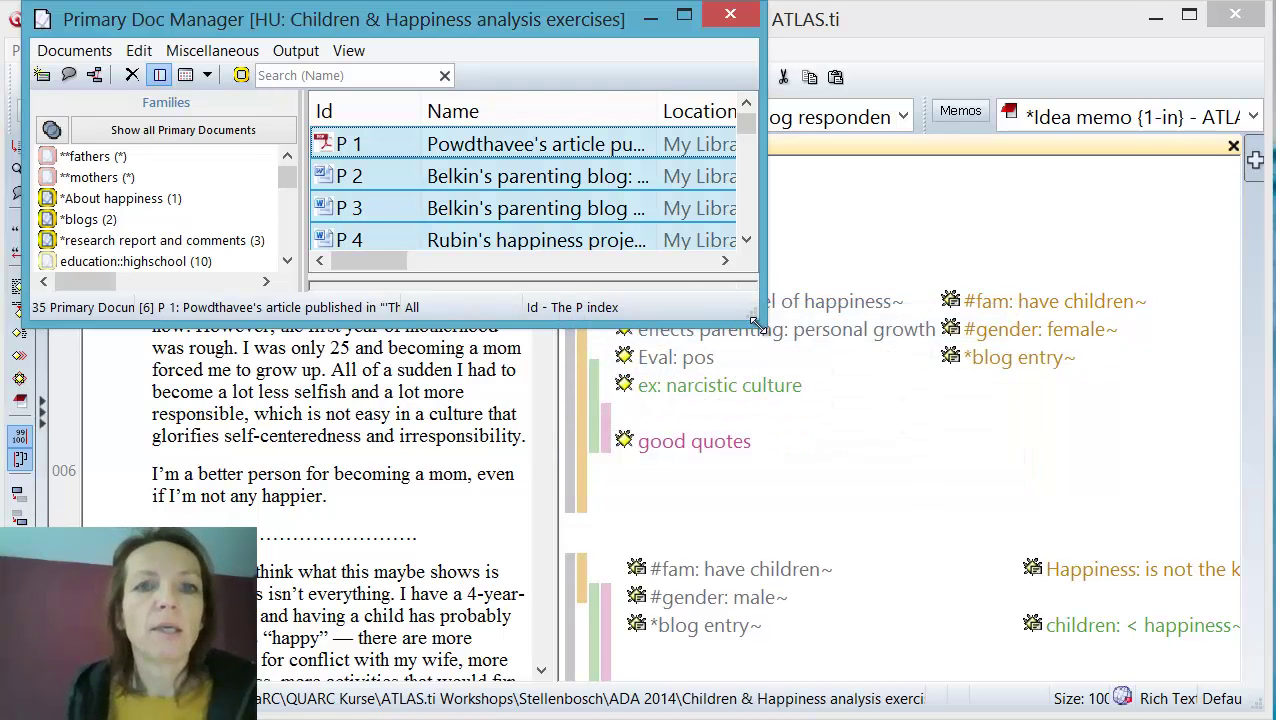
- Examine the names and storage locations of all primary documents in the enlarged manager with a wider Name column, and close the manager
left_click_drag(757, 318, 1213, 719)
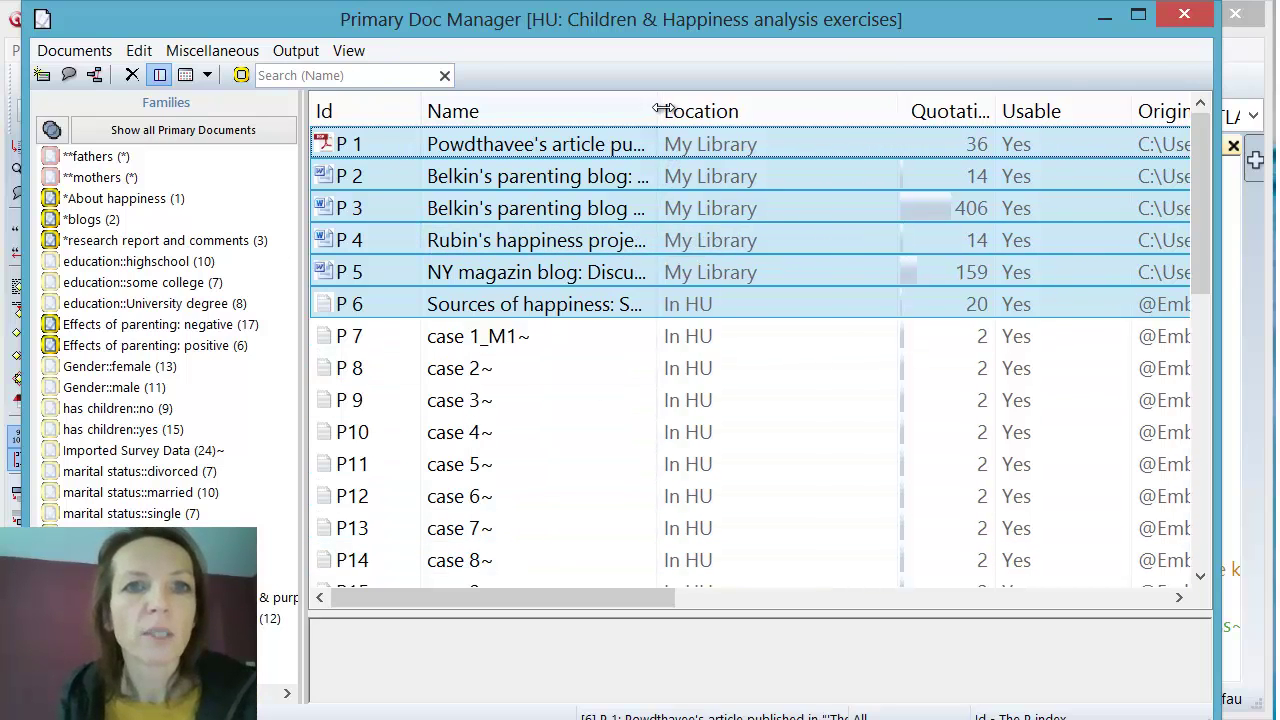
left_click_drag(660, 110, 855, 116)
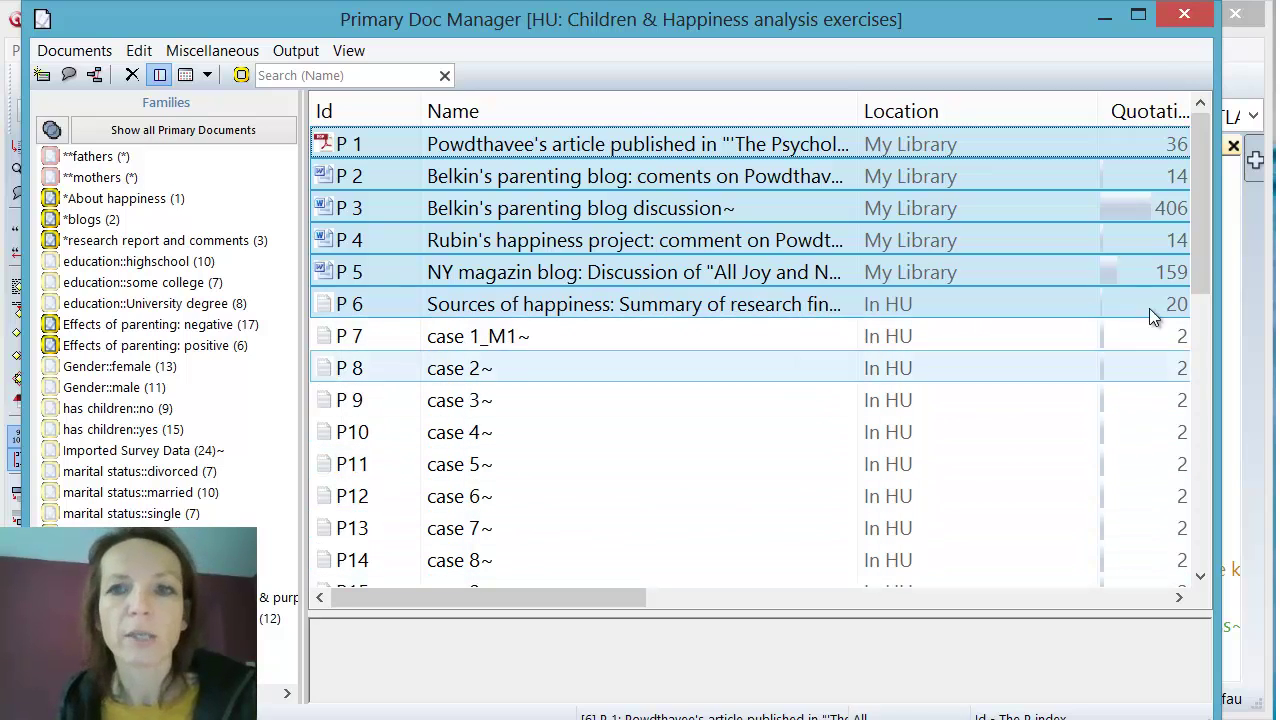
mouse_move(1201, 272)
left_mouse_down()
mouse_move(1211, 575)
mouse_move(1203, 260)
left_mouse_up()
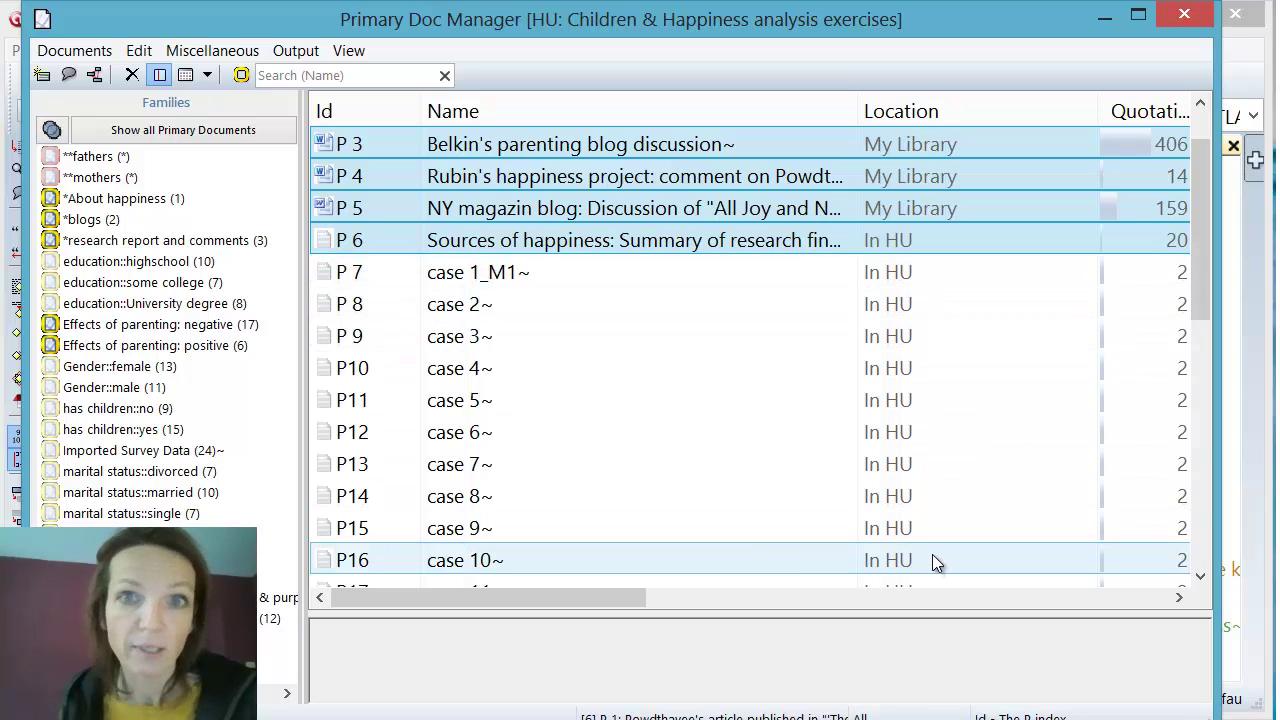
left_click_drag(1204, 303, 1222, 572)
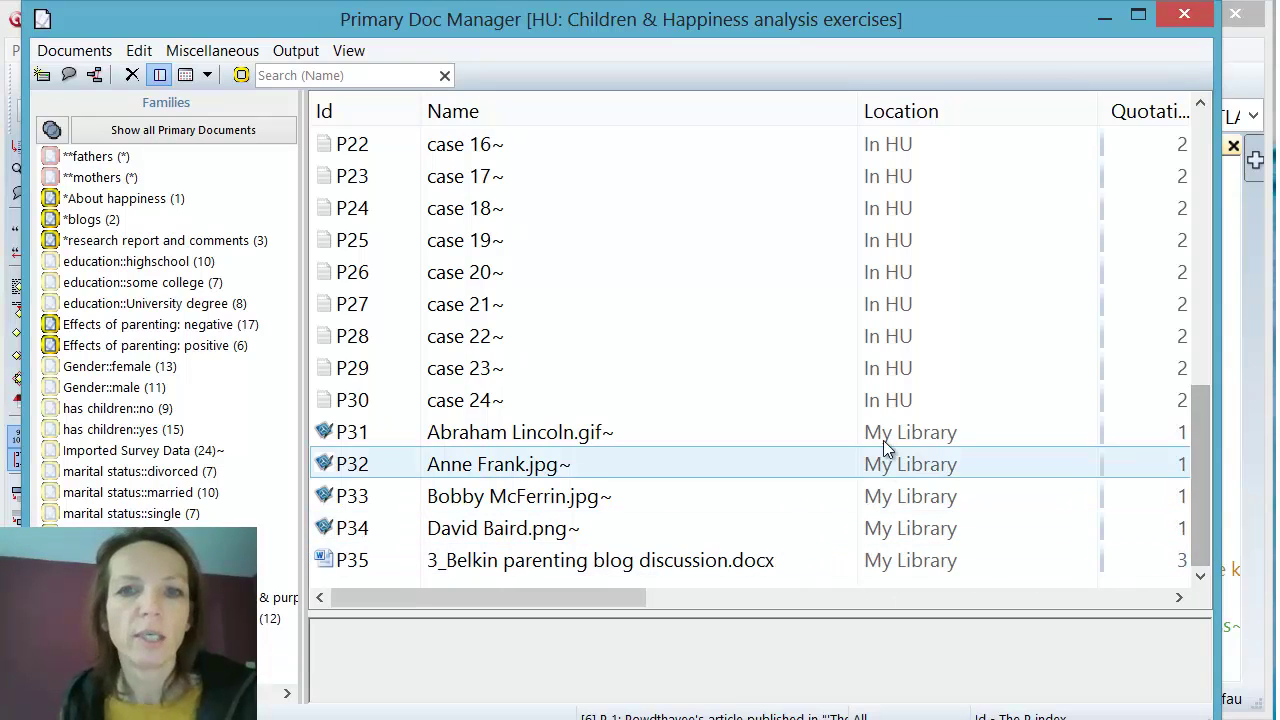
left_click_drag(1208, 547, 1207, 213)
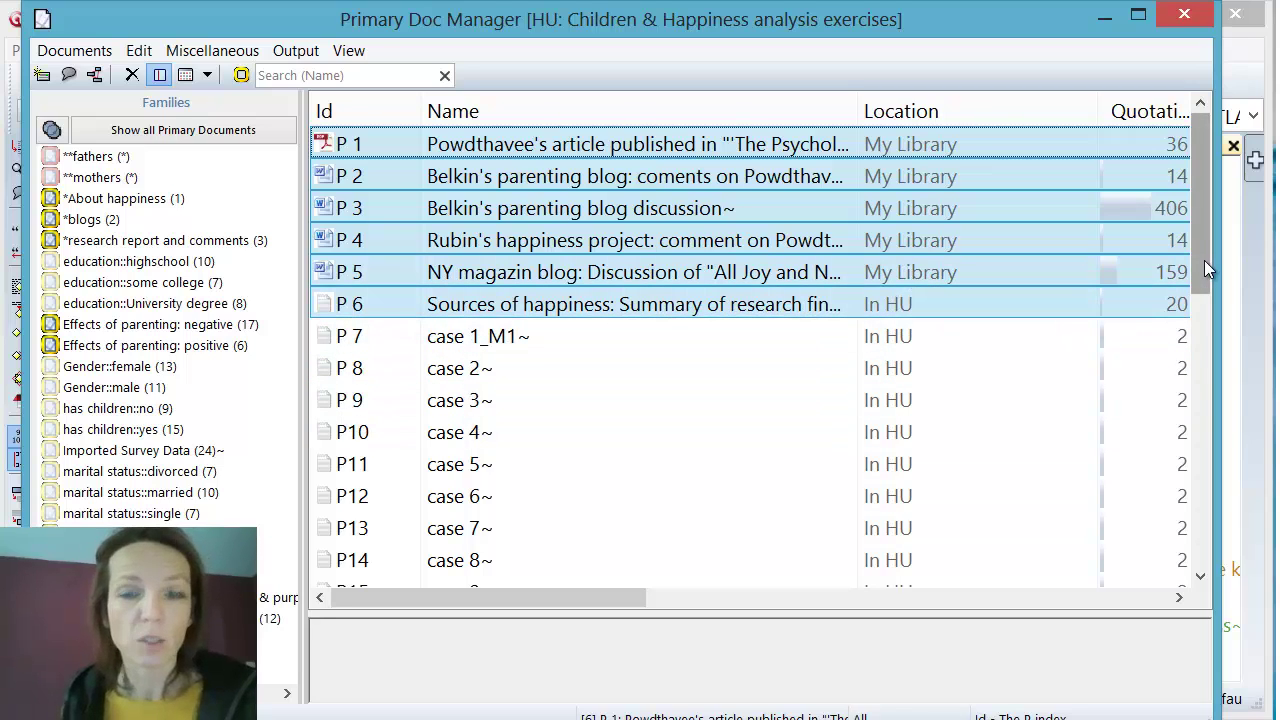
left_click_drag(1204, 260, 1218, 362)
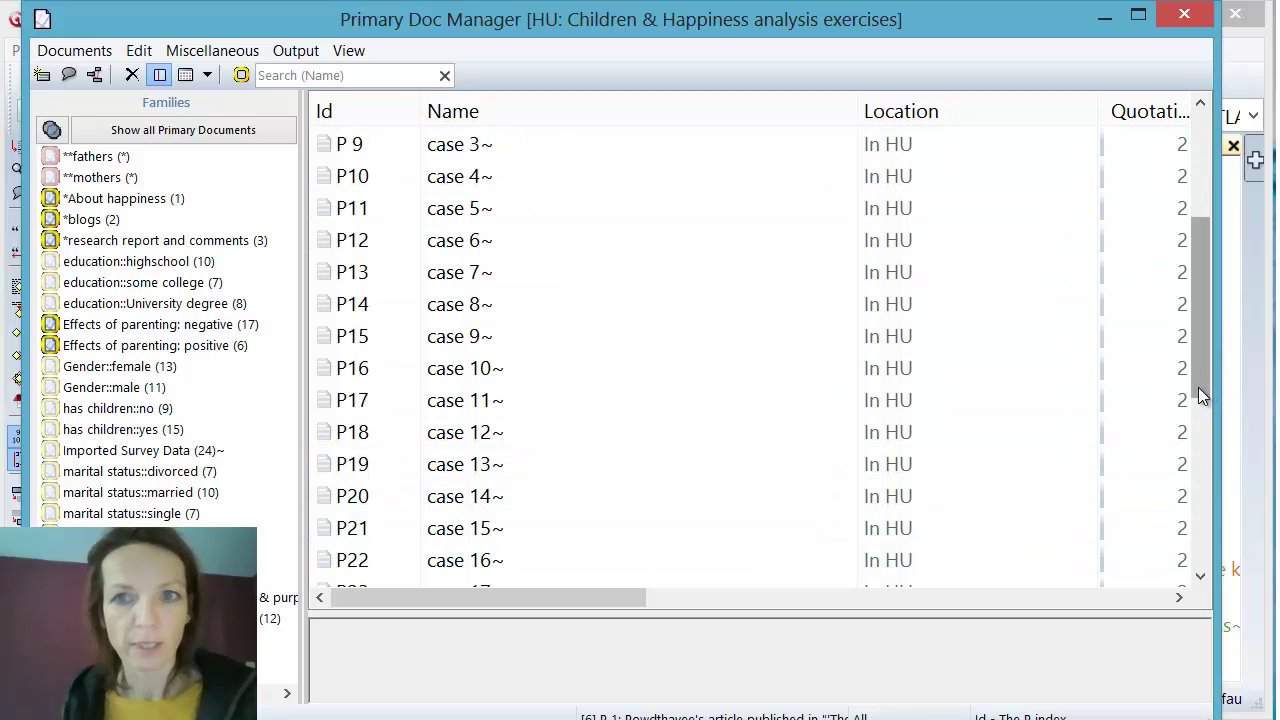
left_click_drag(1200, 391, 1209, 267)
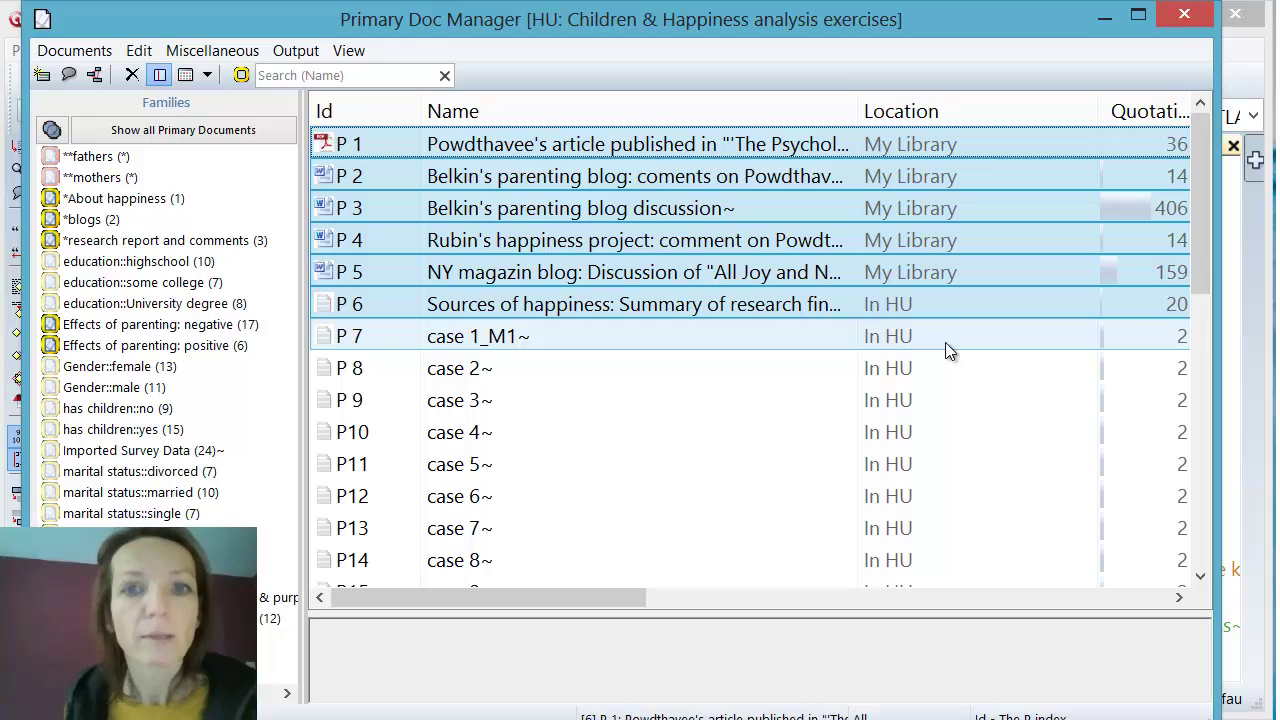
left_click(1186, 16)
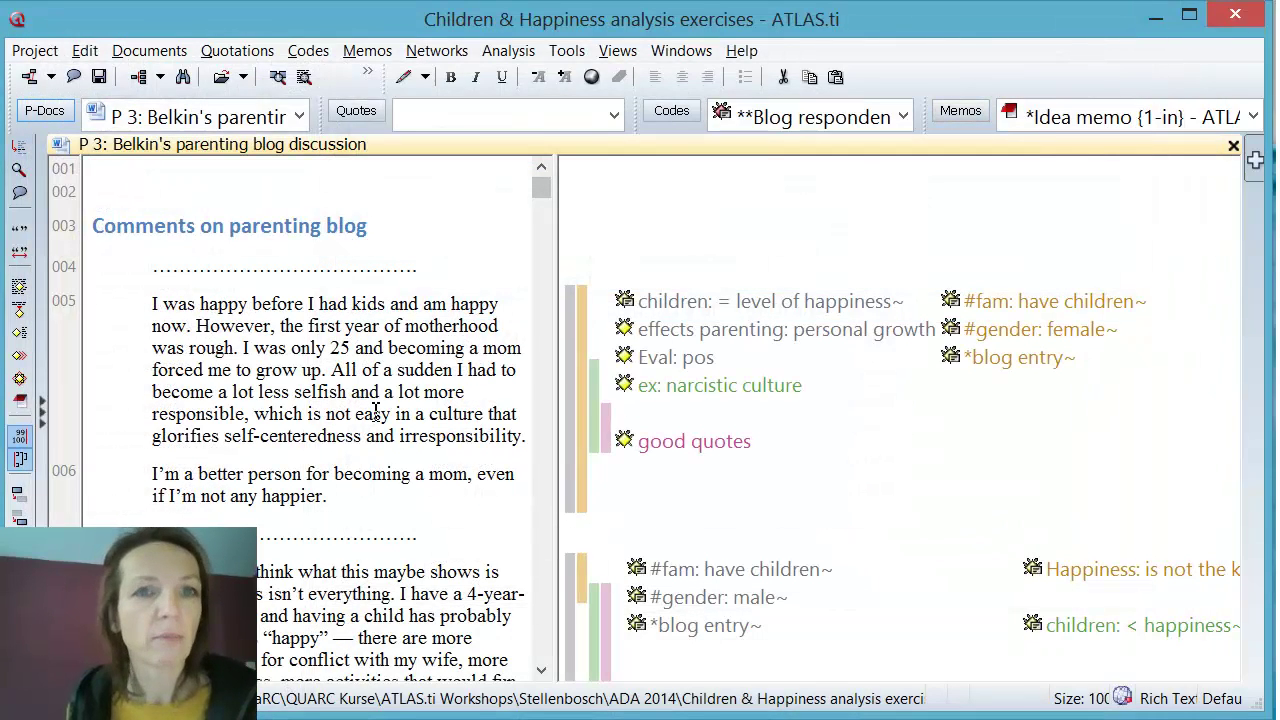
- Close the project and open "Children & Happiness analysis exercises.atlcb" from the "material for companion website" folder for unpacking
left_click(45, 56)
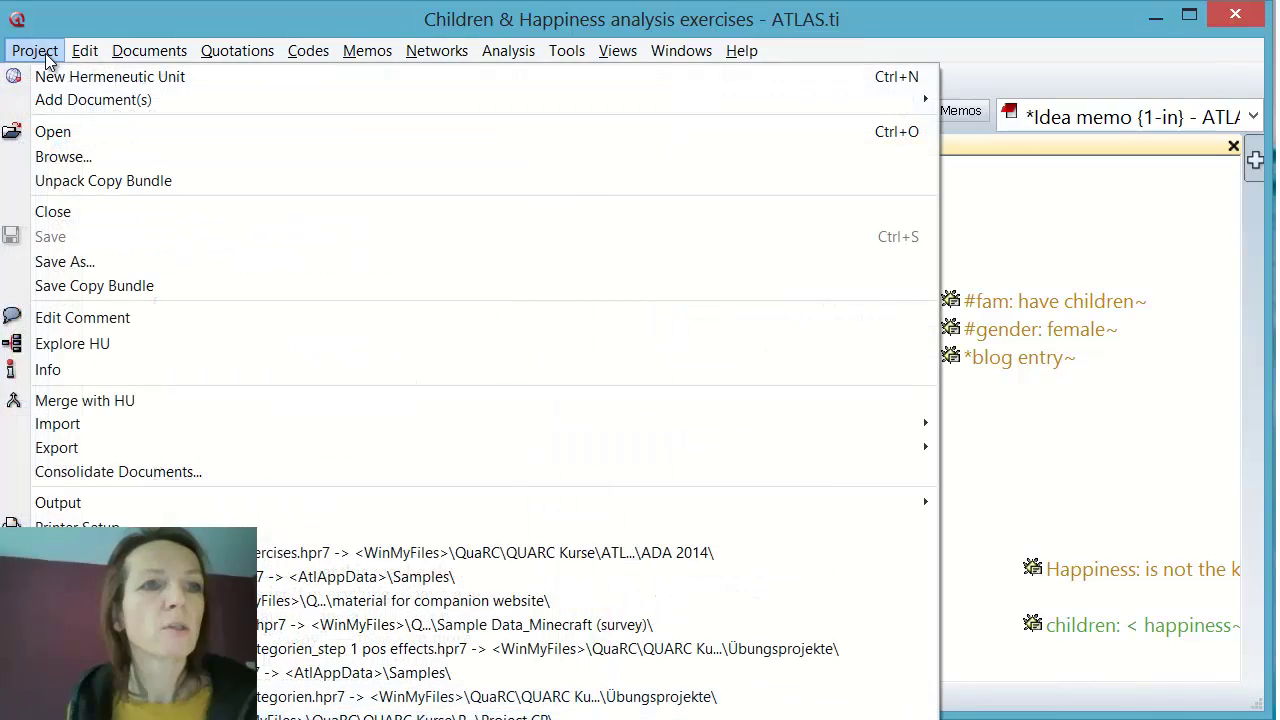
left_click(75, 211)
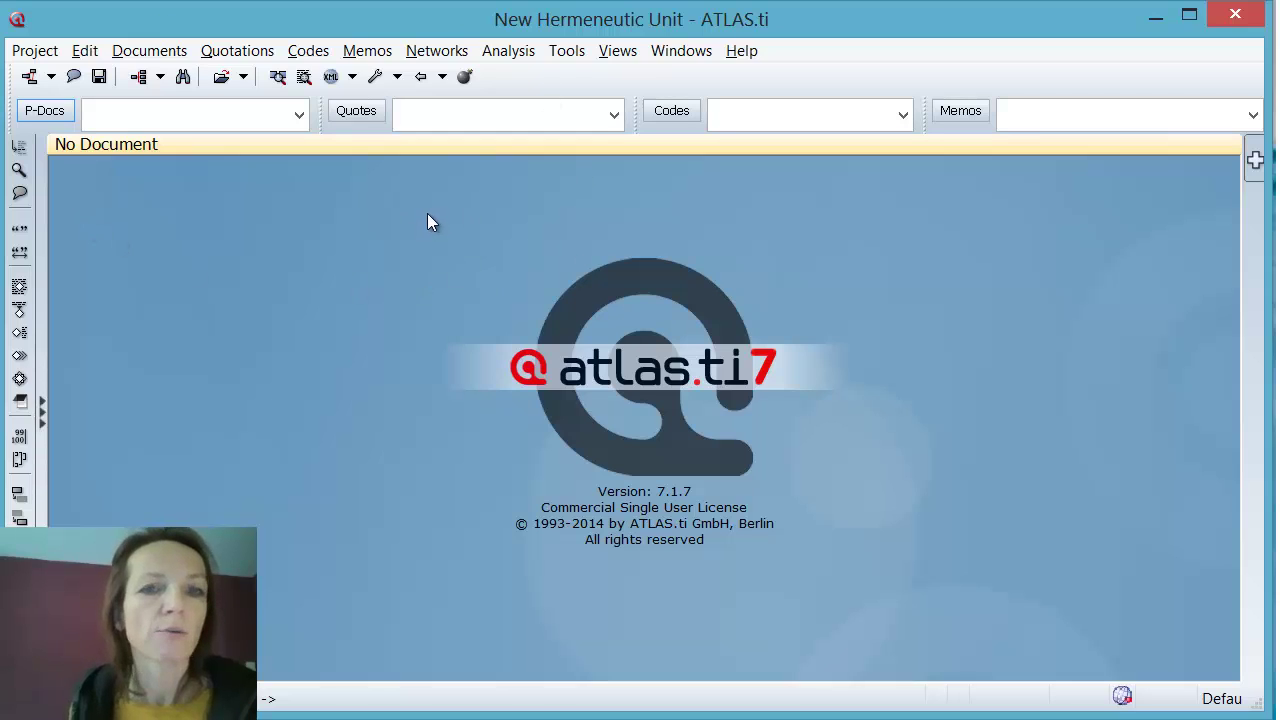
left_click(35, 51)
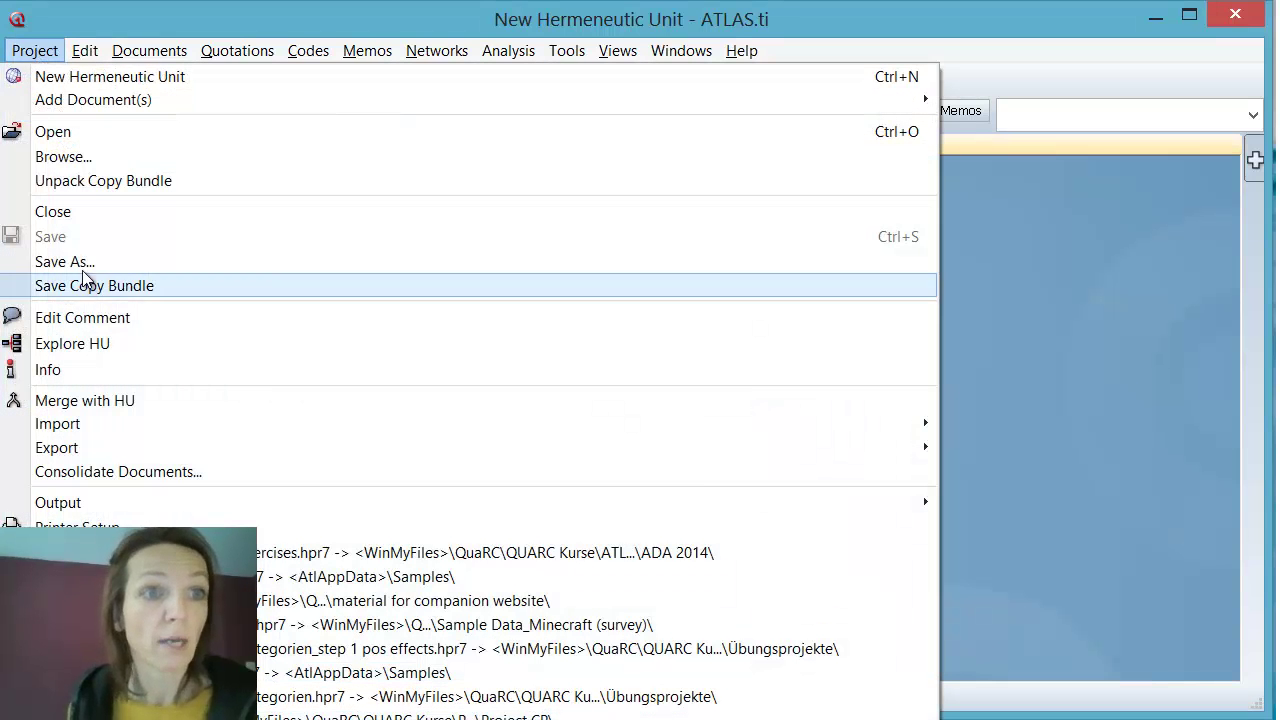
left_click(63, 182)
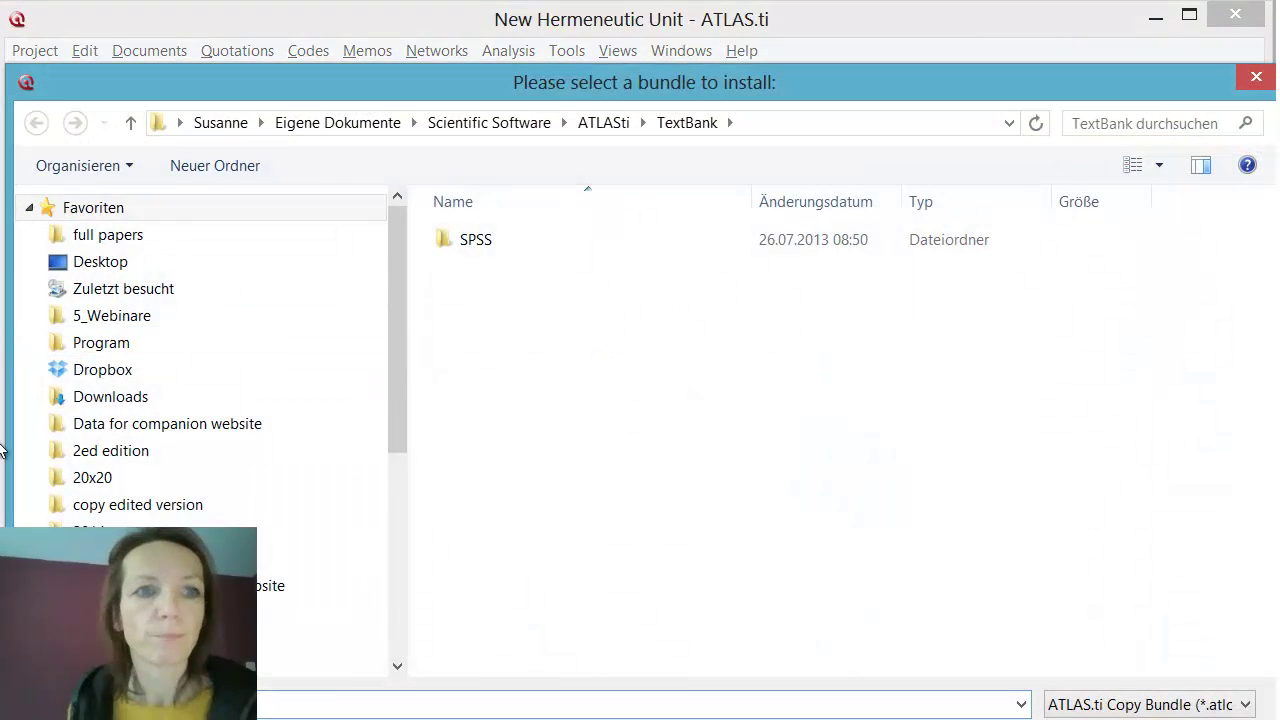
left_click(266, 590)
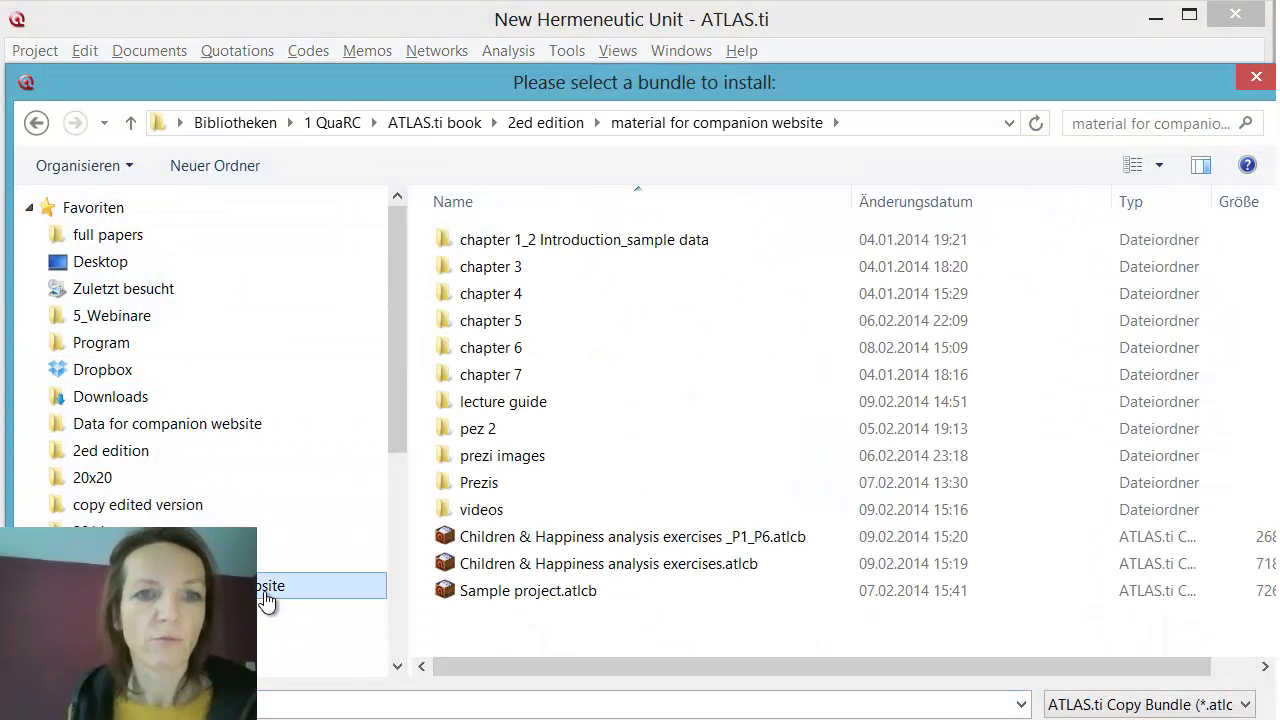
double_click(613, 570)
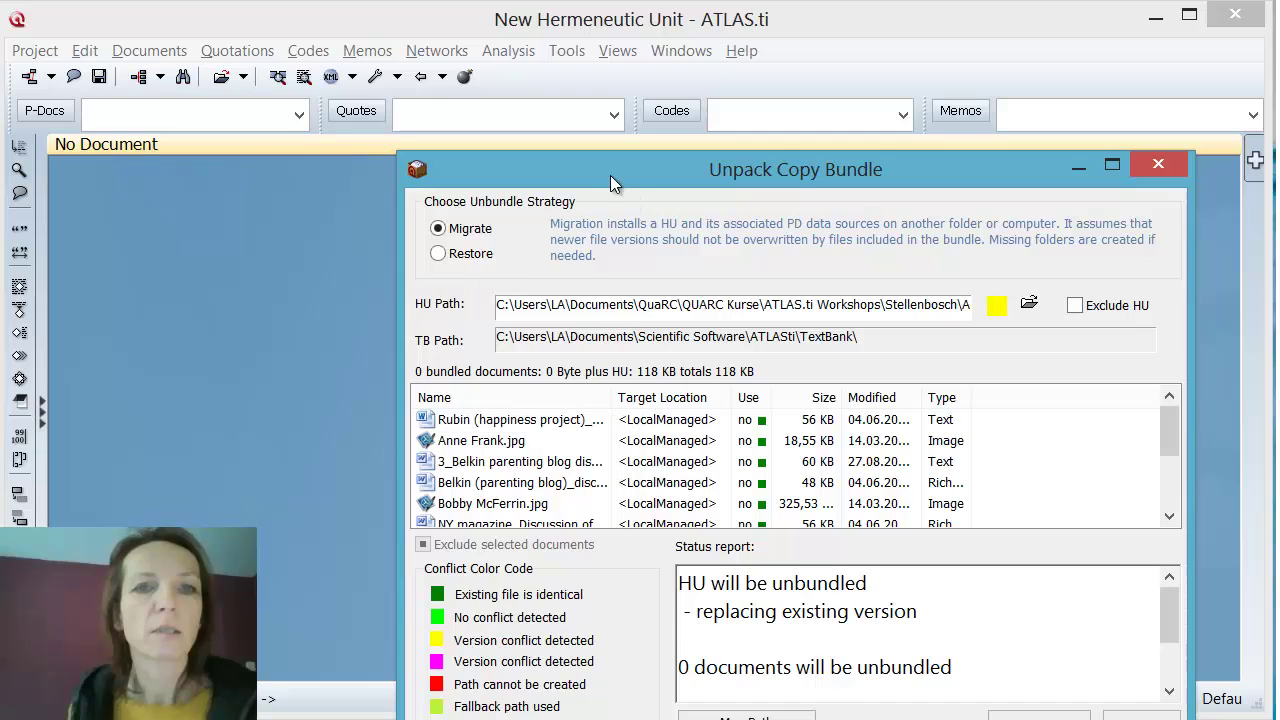
- Examine the full HU path, the bundled documents and the status report in the unpacking dialog
left_click_drag(610, 175, 371, 40)
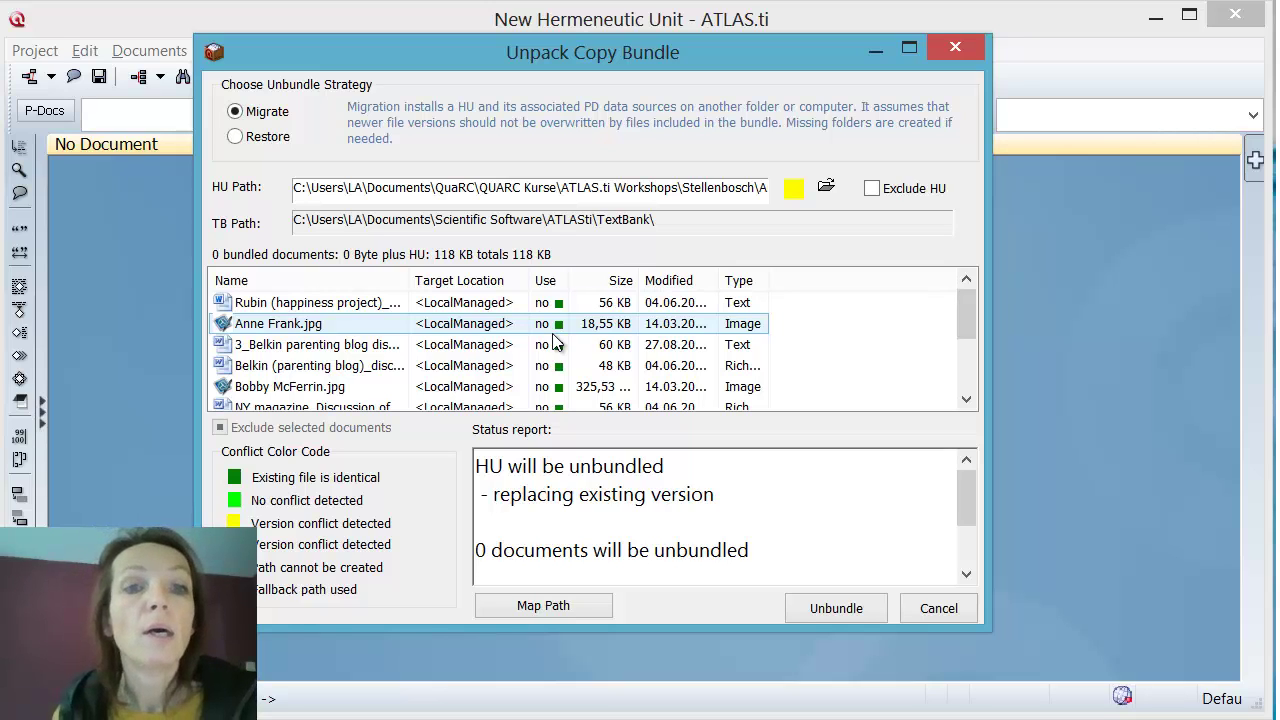
left_click(704, 304)
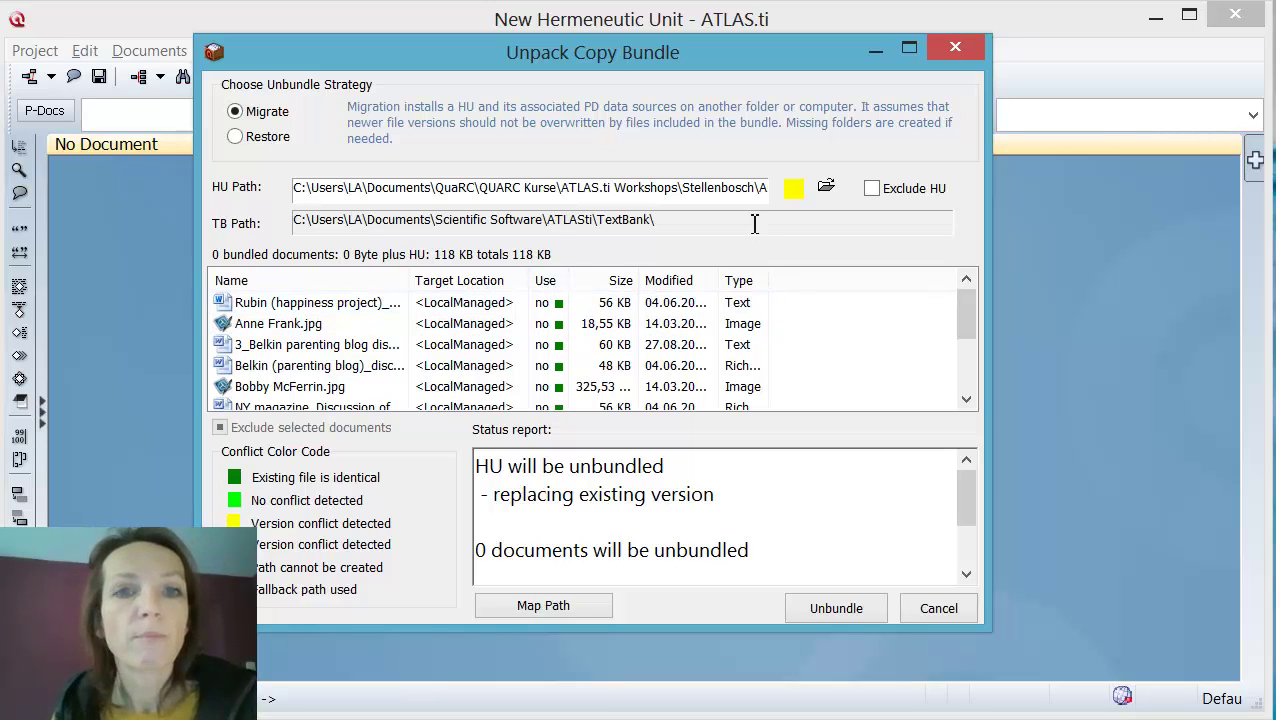
left_click(755, 192)
mouse_move(763, 194)
left_mouse_down()
mouse_move(664, 197)
mouse_move(770, 192)
left_mouse_up()
left_click_drag(350, 194, 266, 180)
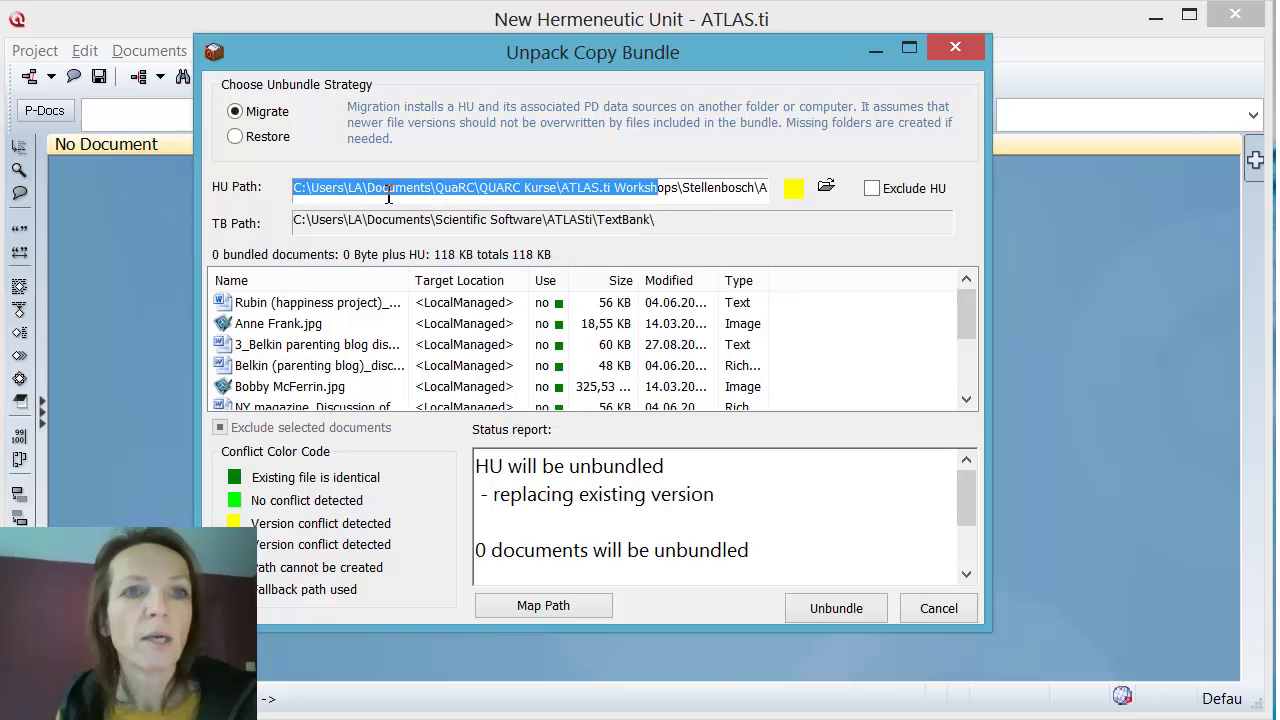
left_click_drag(388, 195, 800, 190)
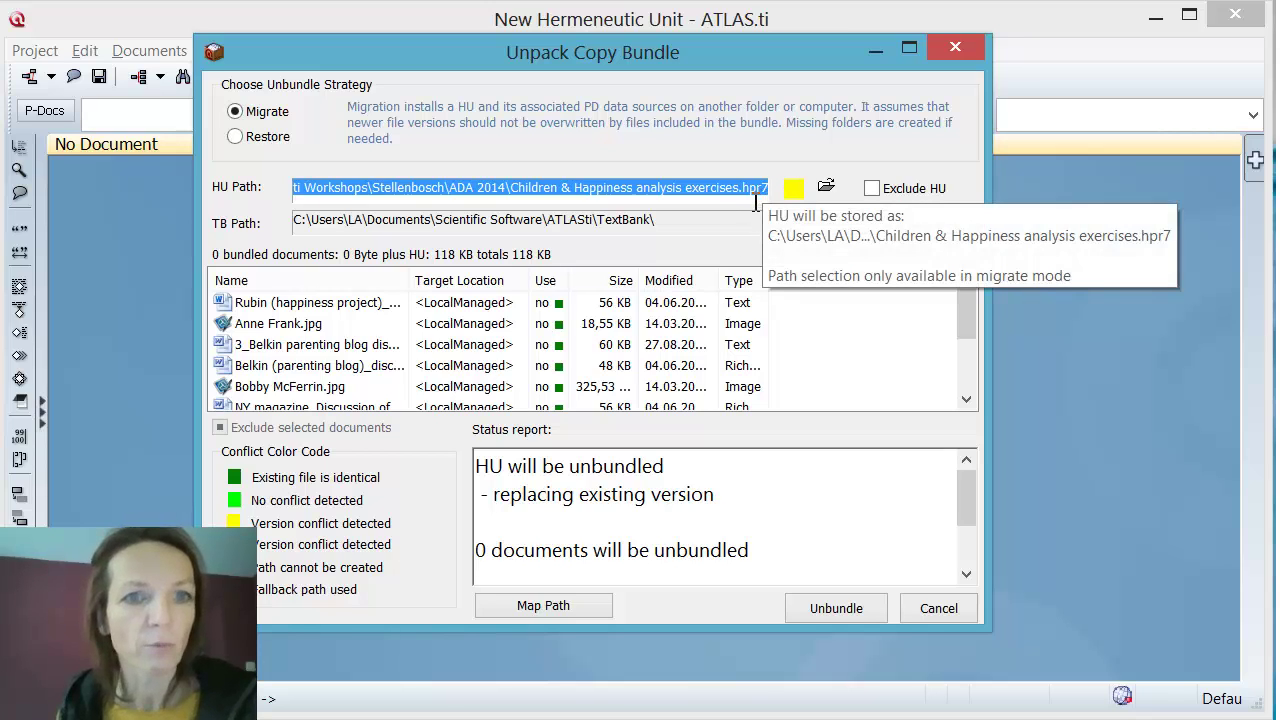
left_click_drag(783, 554, 477, 522)
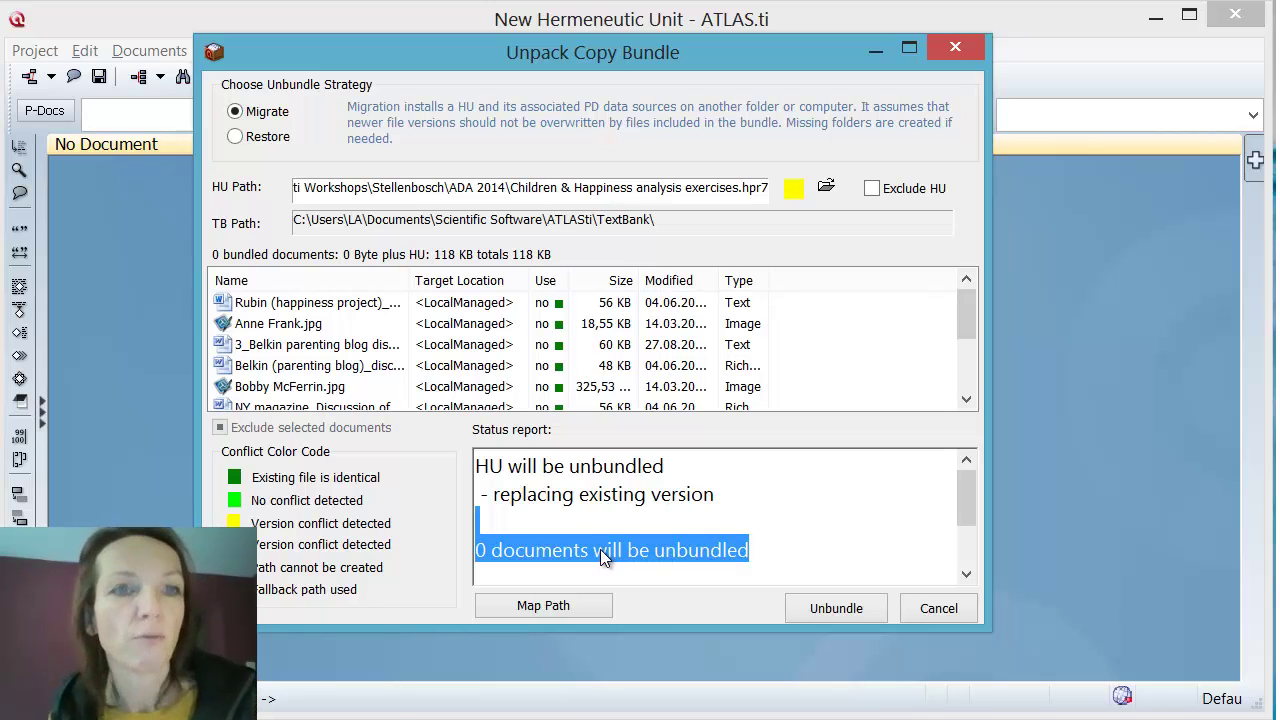
triple_click(417, 194)
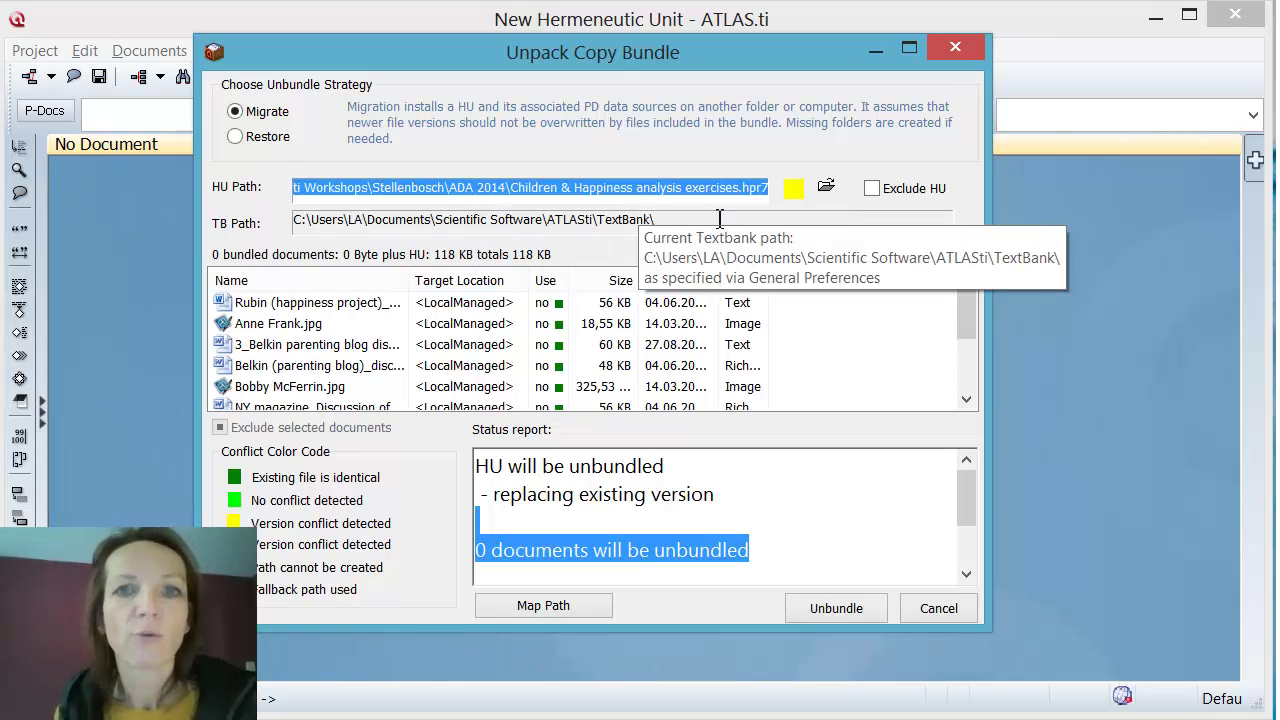
- Set the HU target to "Children & Happiness analysis exercises_SF.hpr7" in the "material for companion website" folder and unbundle it
left_click(826, 187)
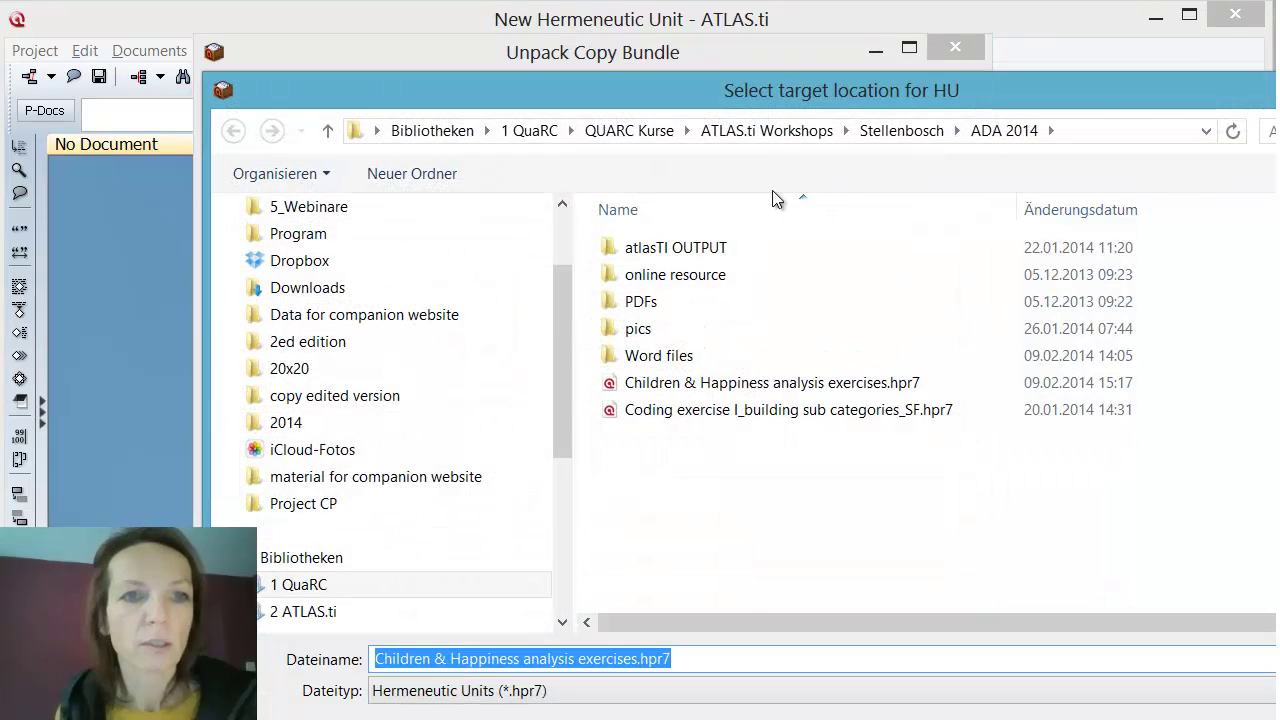
left_click(379, 484)
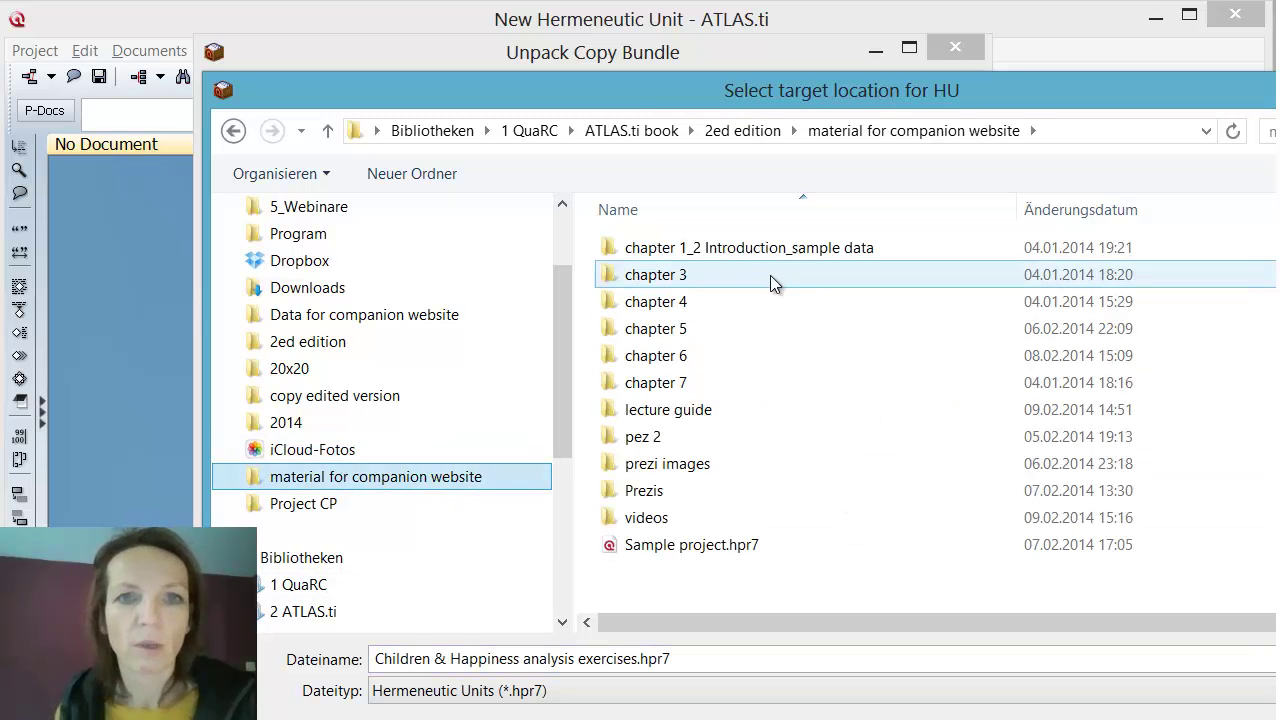
left_click(646, 658)
double_click(646, 658)
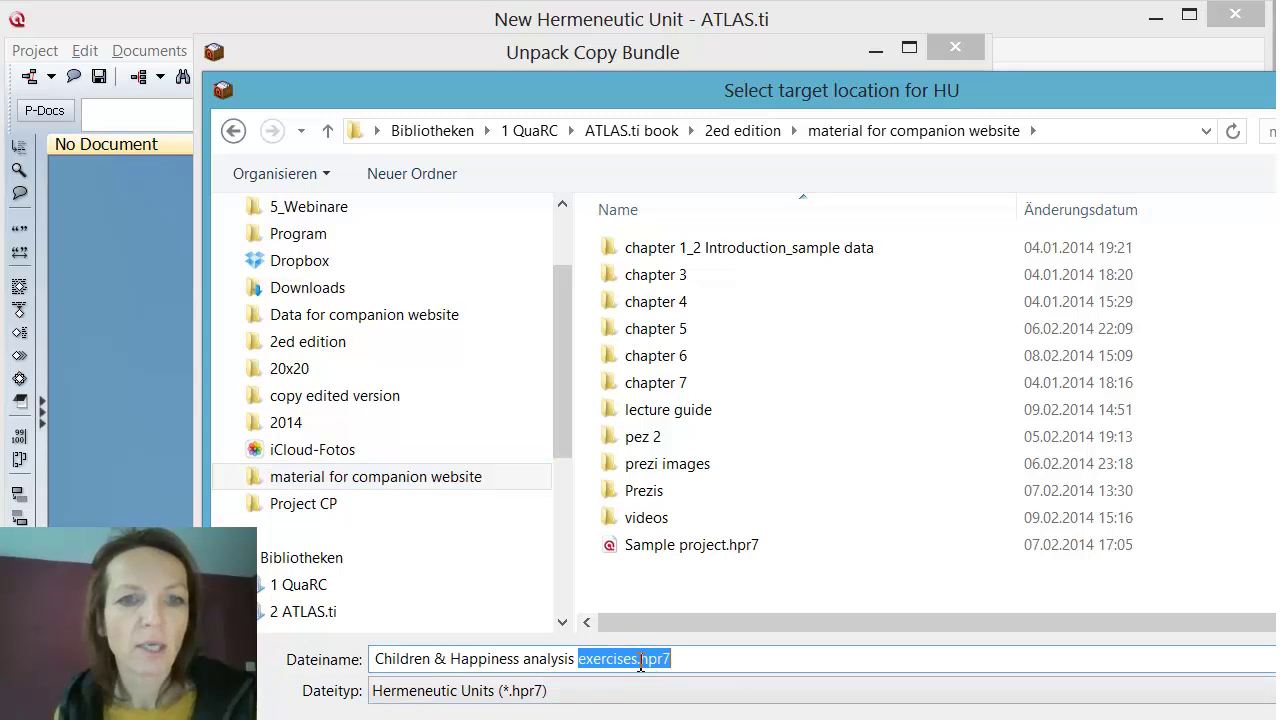
left_click(639, 662)
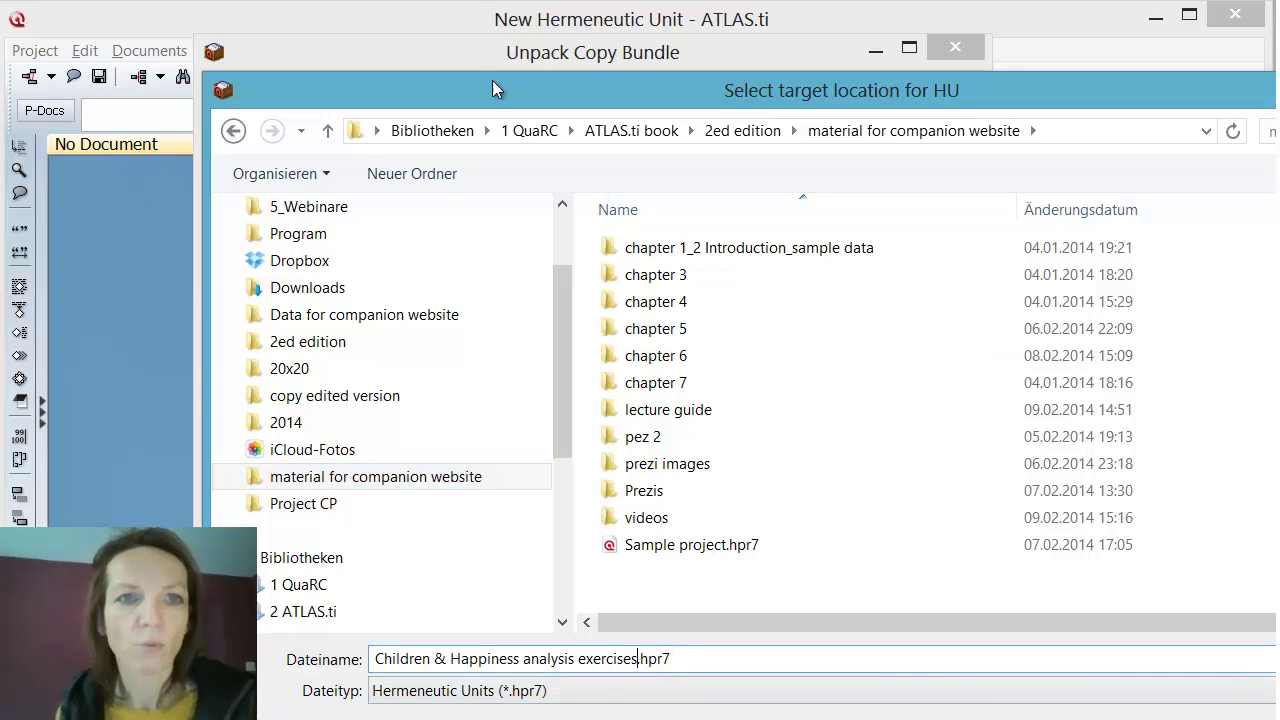
left_click_drag(485, 96, 378, 25)
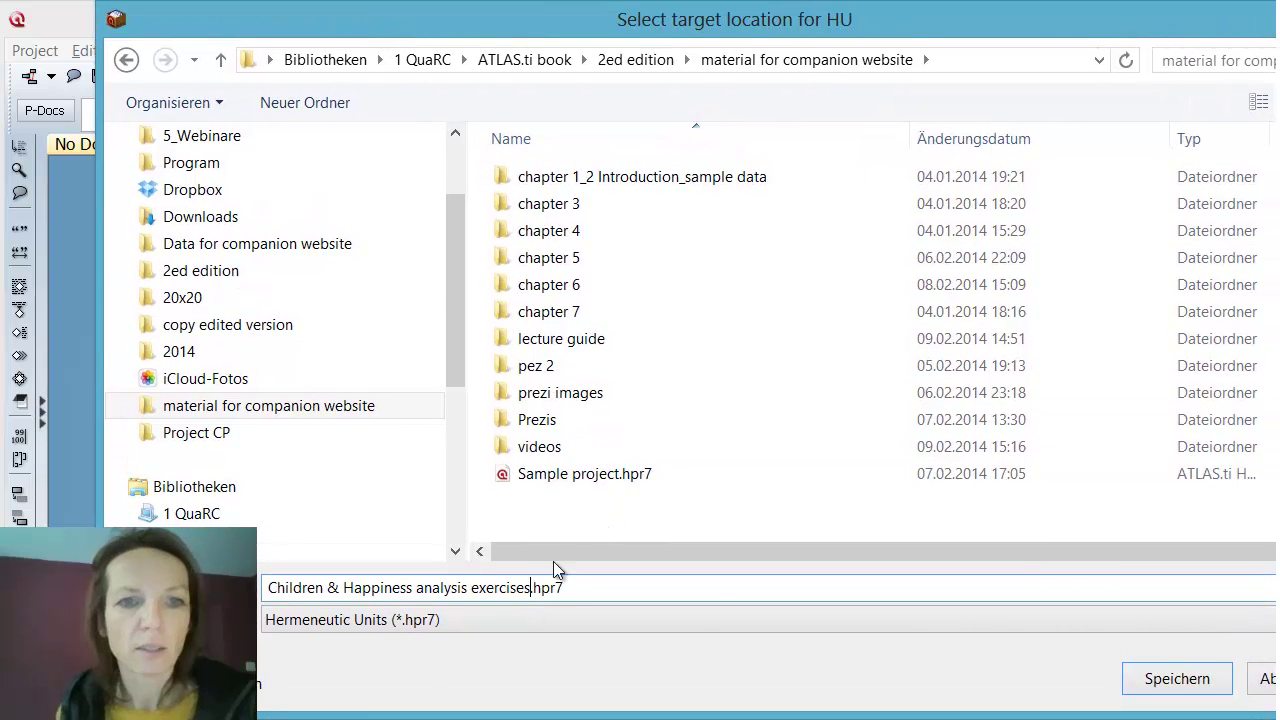
type("_SF")
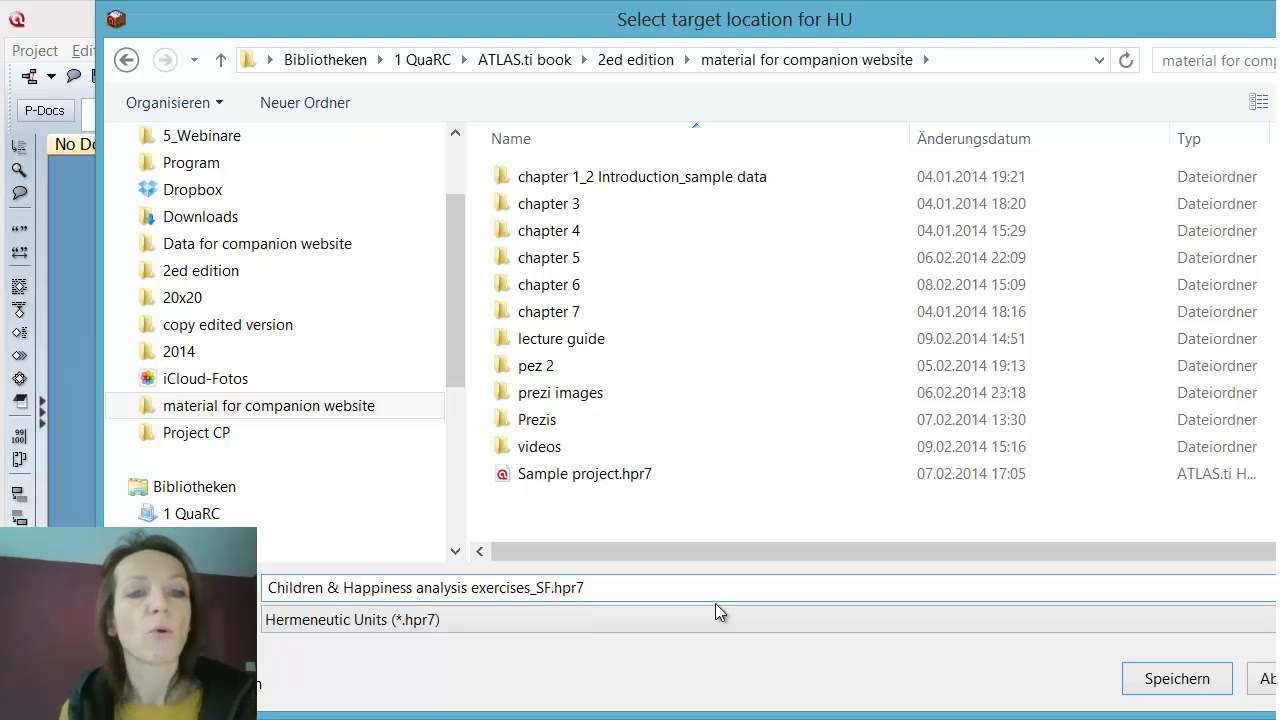
left_click(1178, 680)
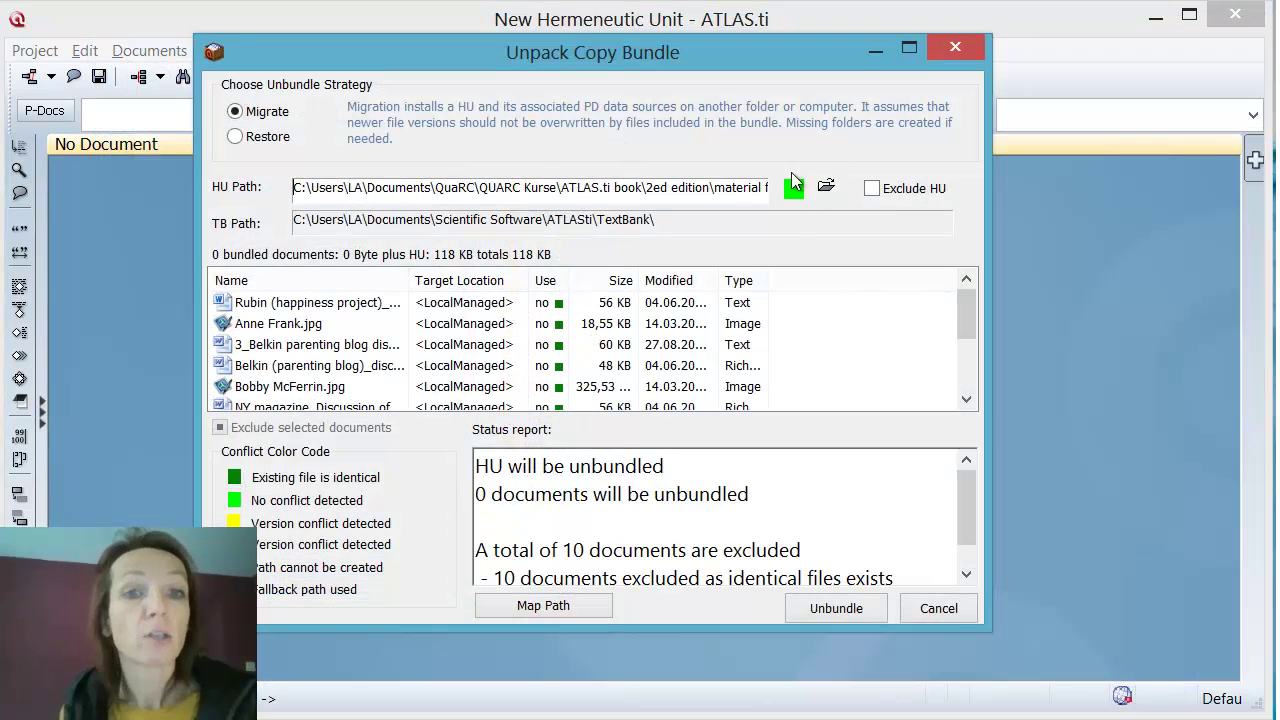
left_click(826, 608)
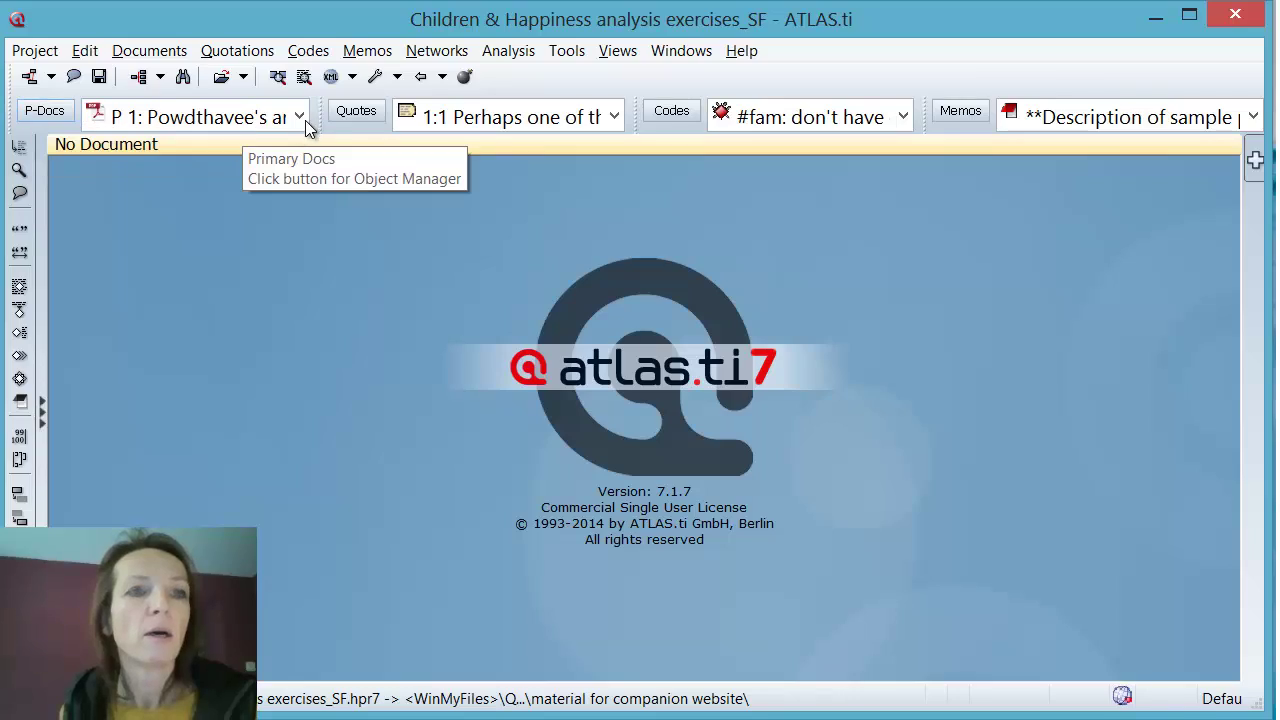
- Check that primary documents P 1 through P 6 load by displaying them from the Primary Doc Manager, and close the manager
left_click(56, 112)
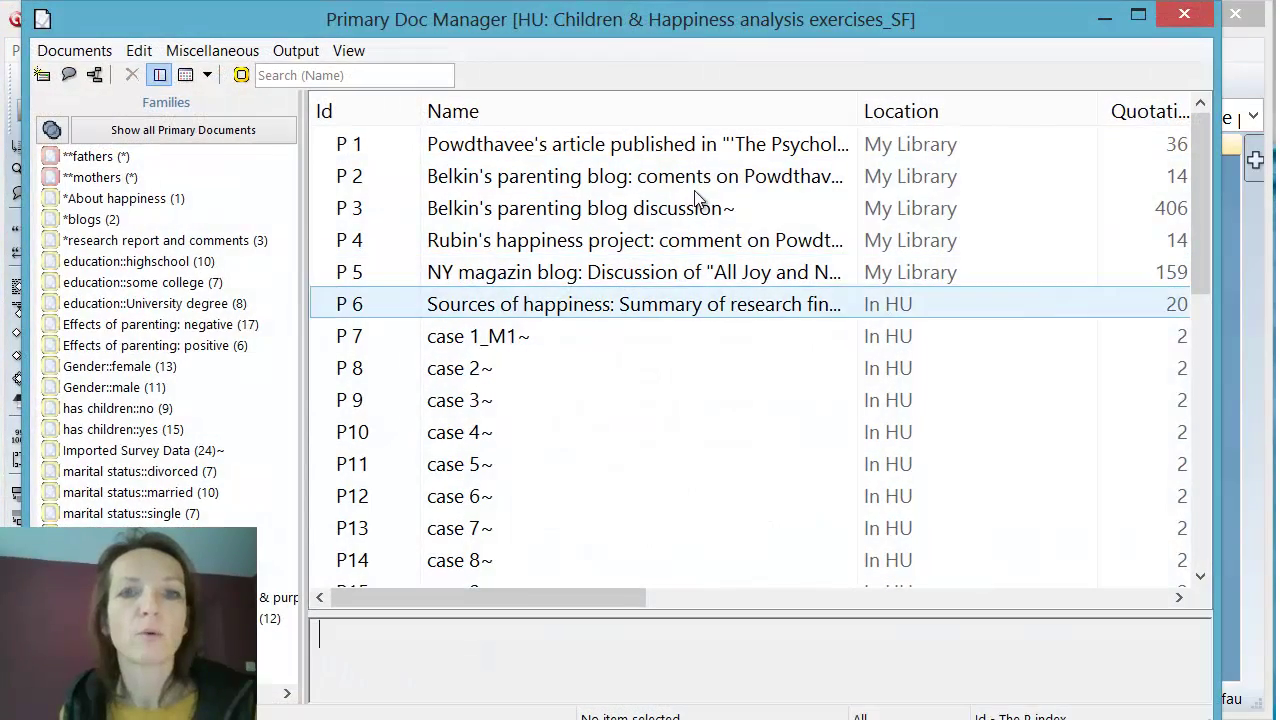
left_click_drag(352, 8, 732, 66)
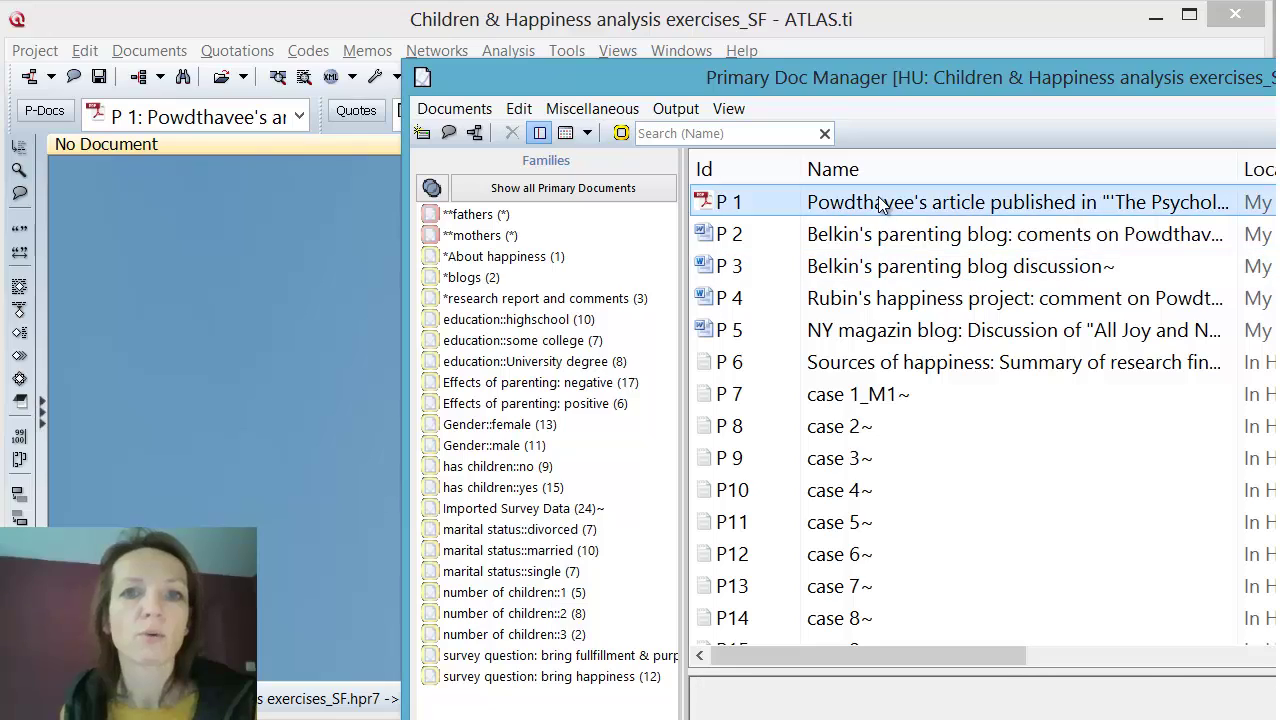
left_click(829, 204)
left_click(878, 233)
left_click(860, 267)
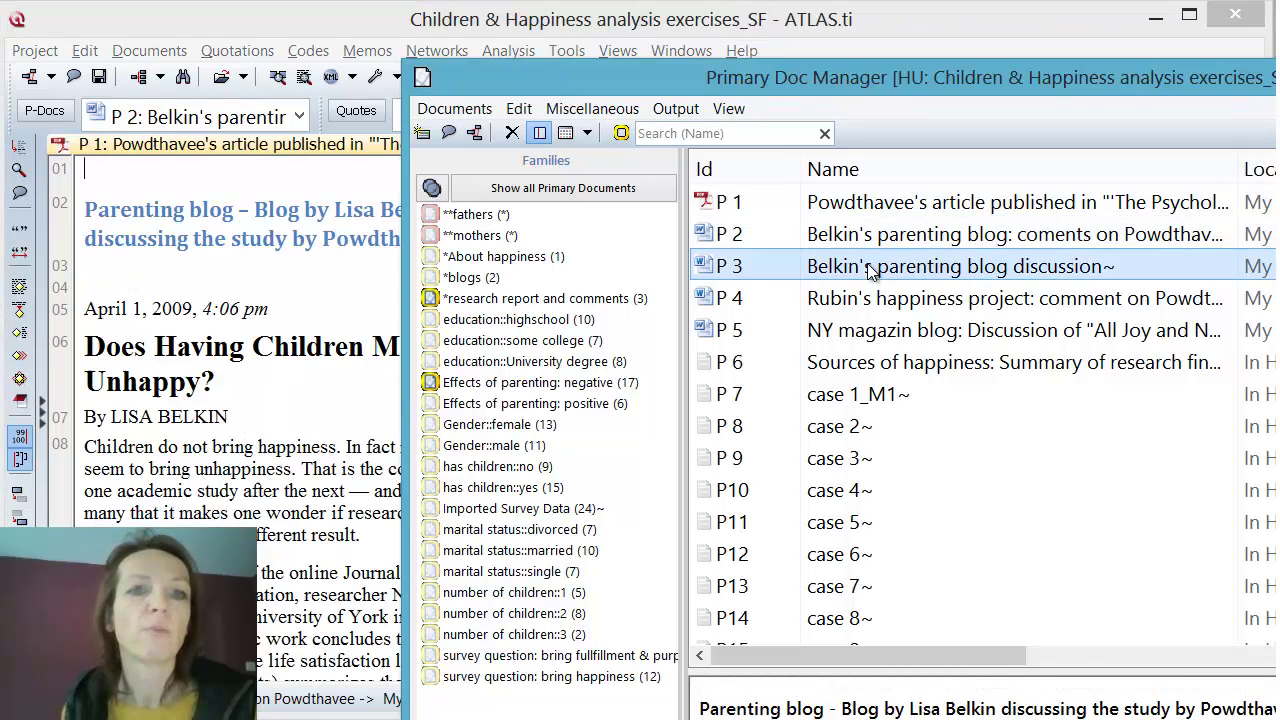
left_click(855, 297)
left_click(826, 331)
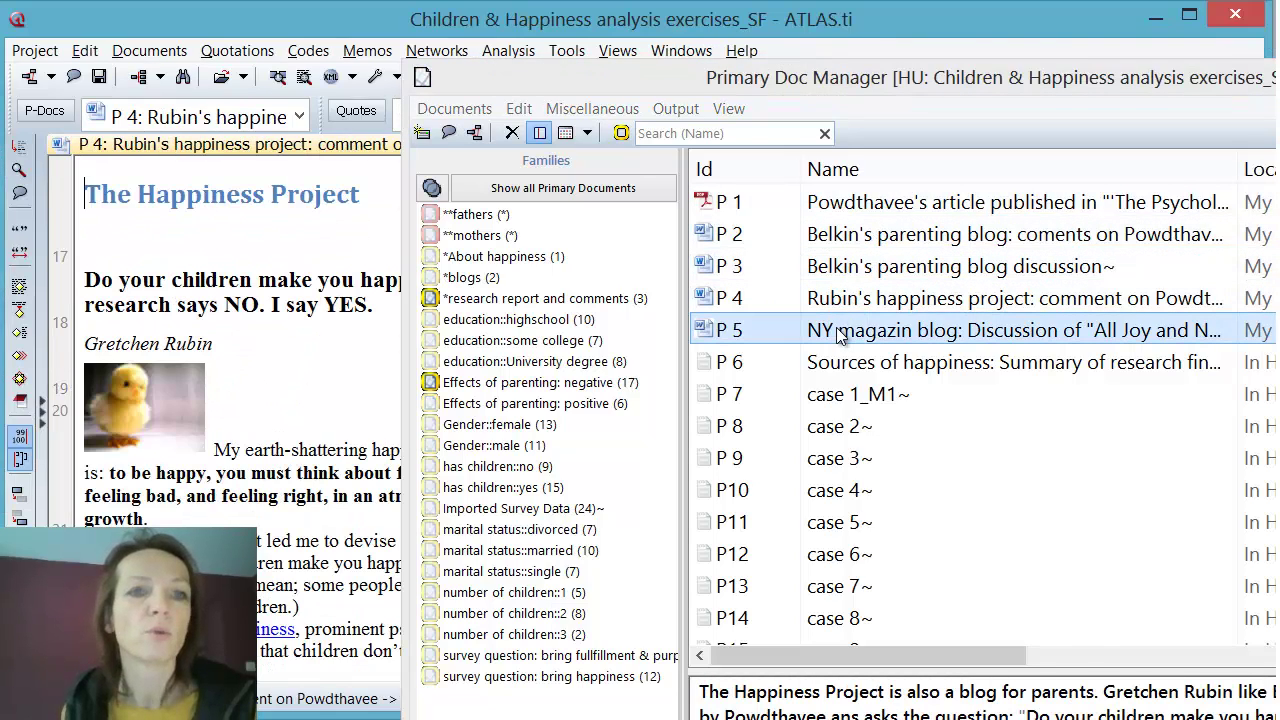
left_click(828, 364)
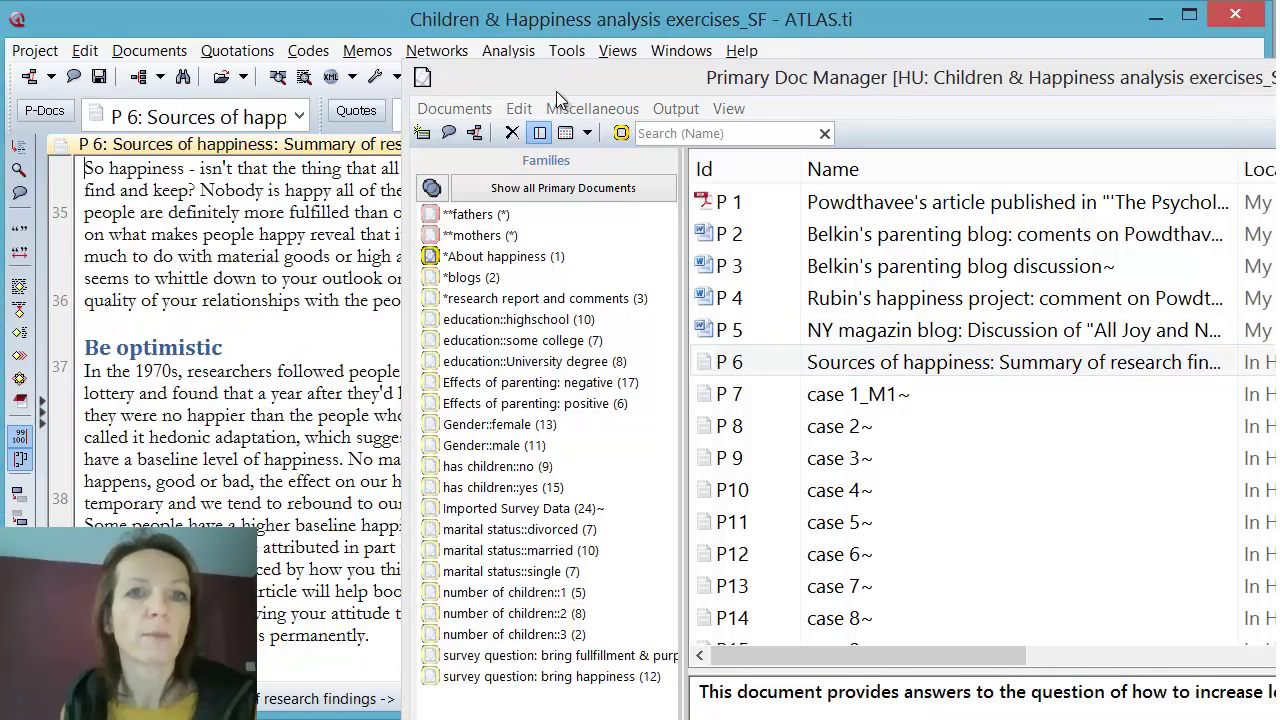
left_click_drag(556, 91, 310, 88)
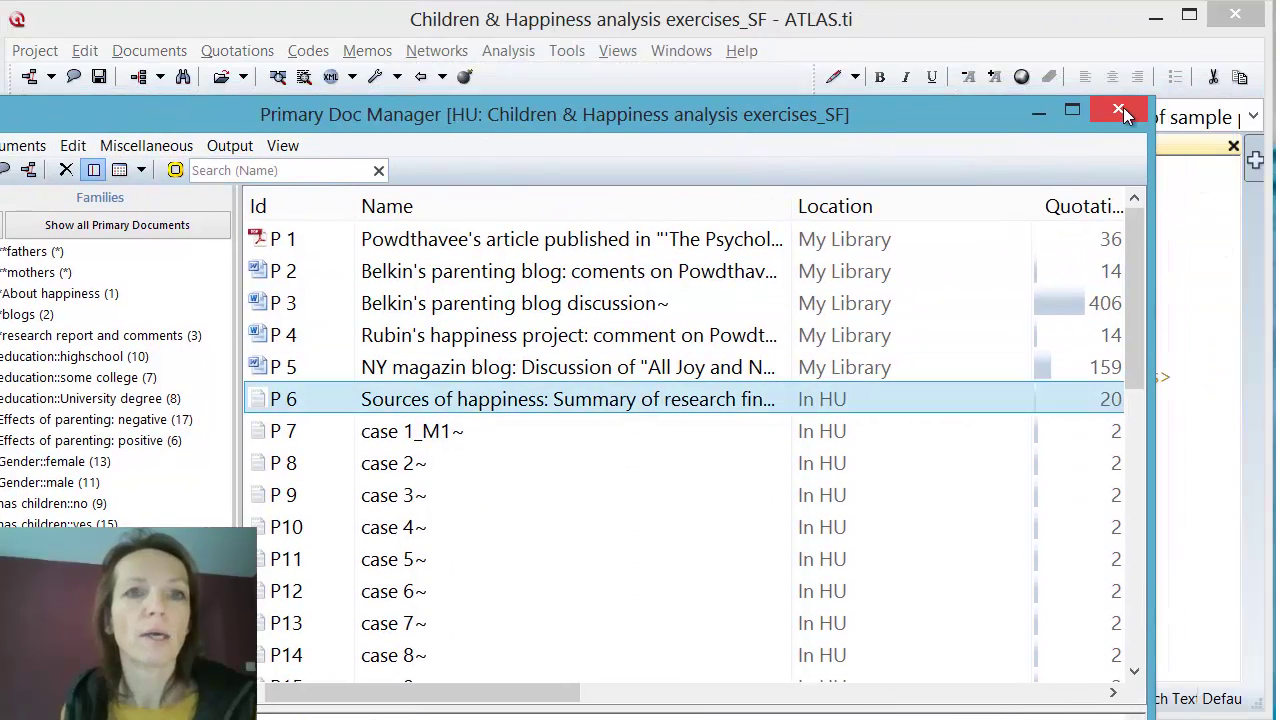
left_click(1123, 107)
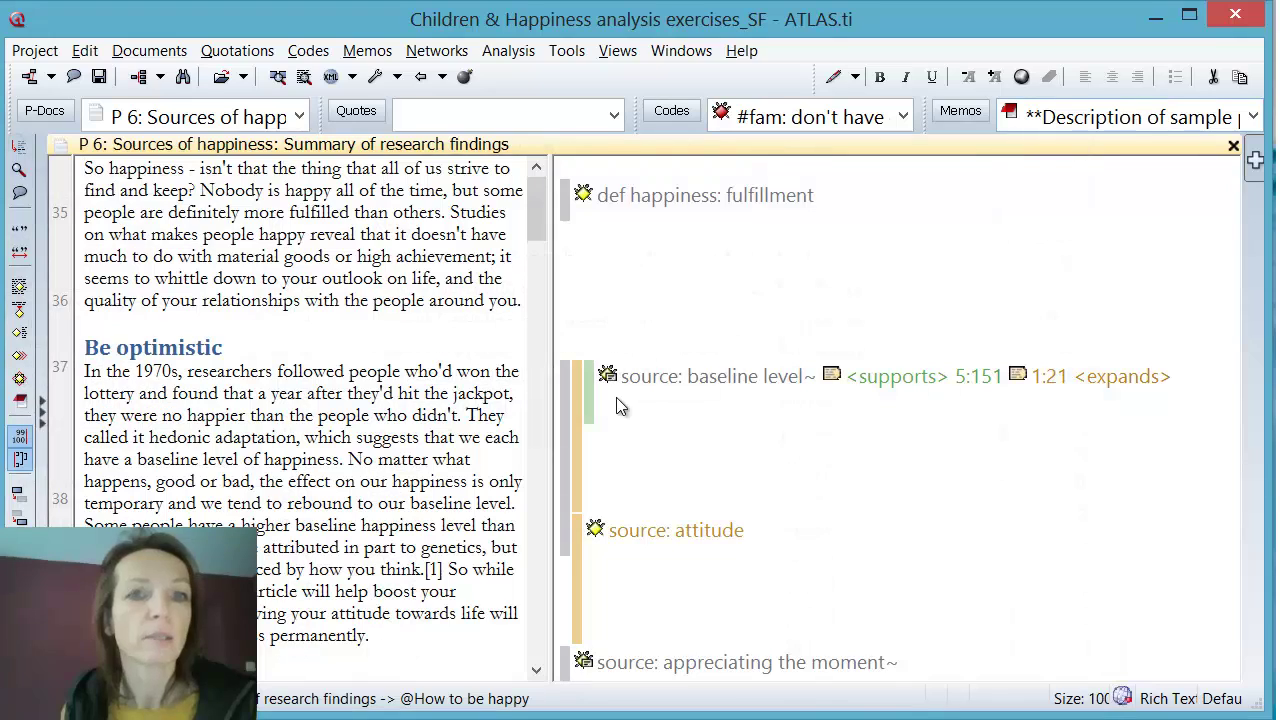
- Open the bundle "Kodierübung 1_Erstellen von Unterkategorien.atlcb" from the workshop material's "exercises" folder for unpacking
mouse_move(602, 388)
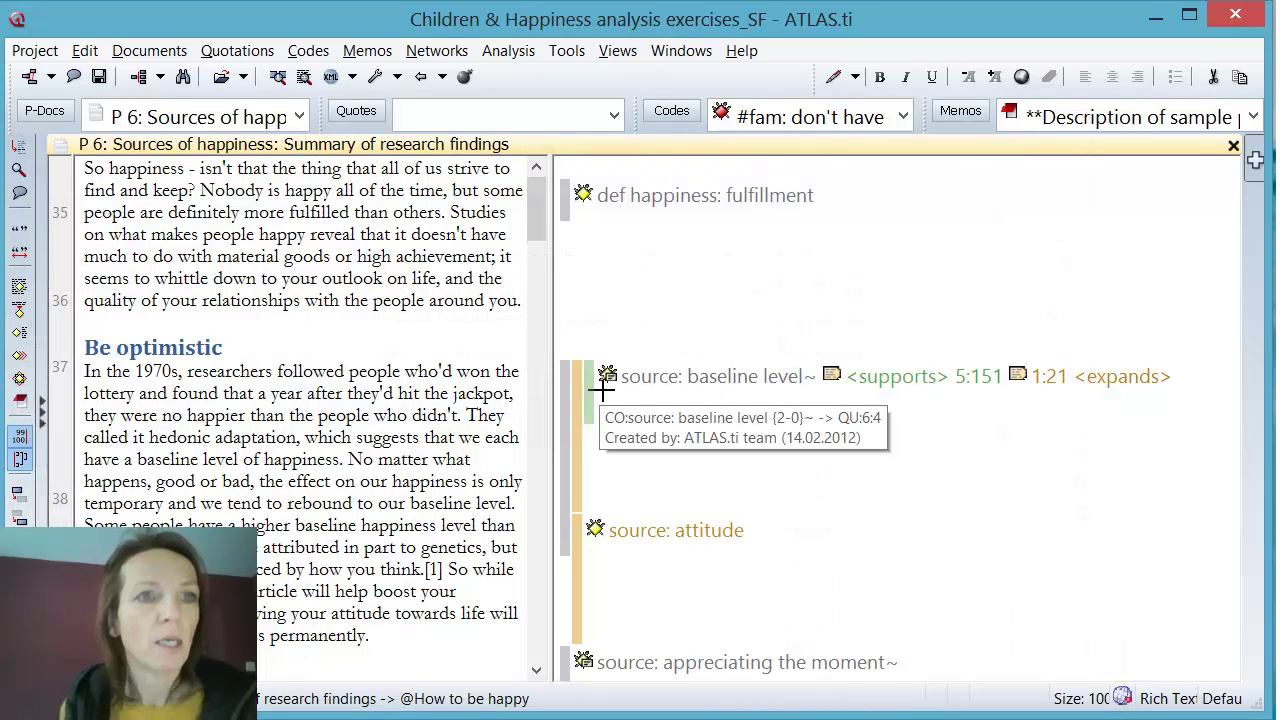
left_click(52, 58)
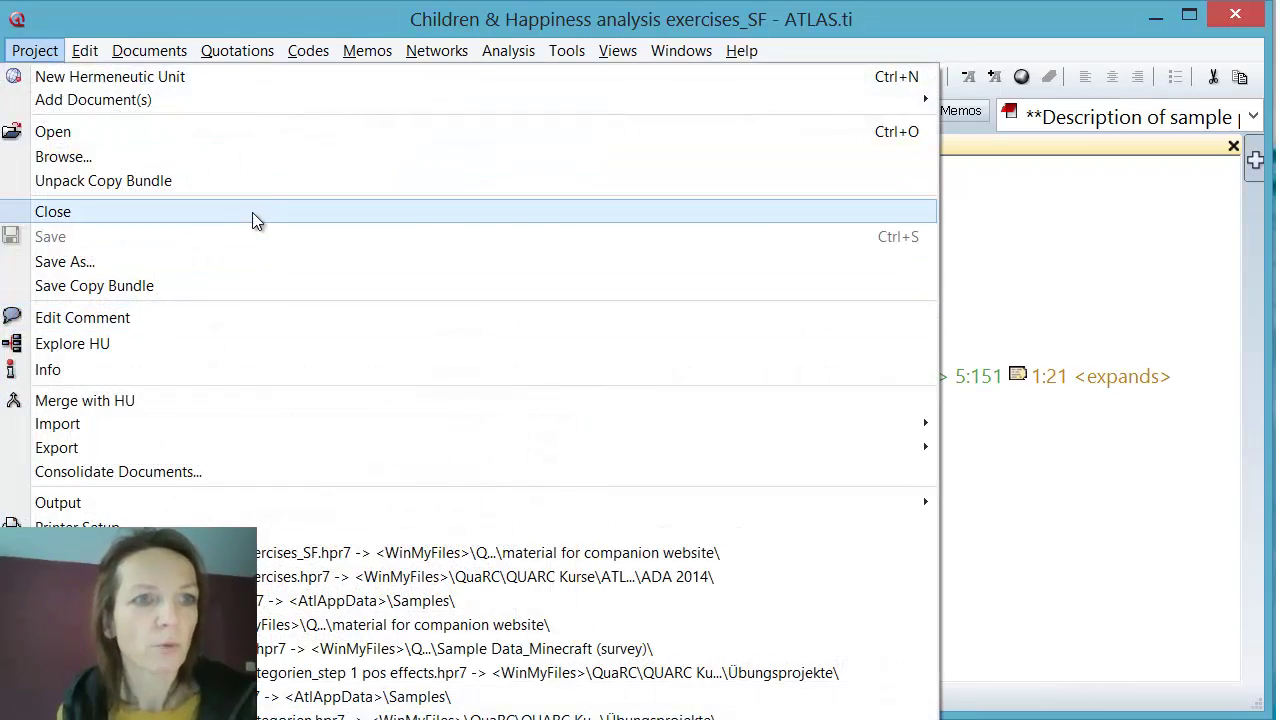
left_click(262, 178)
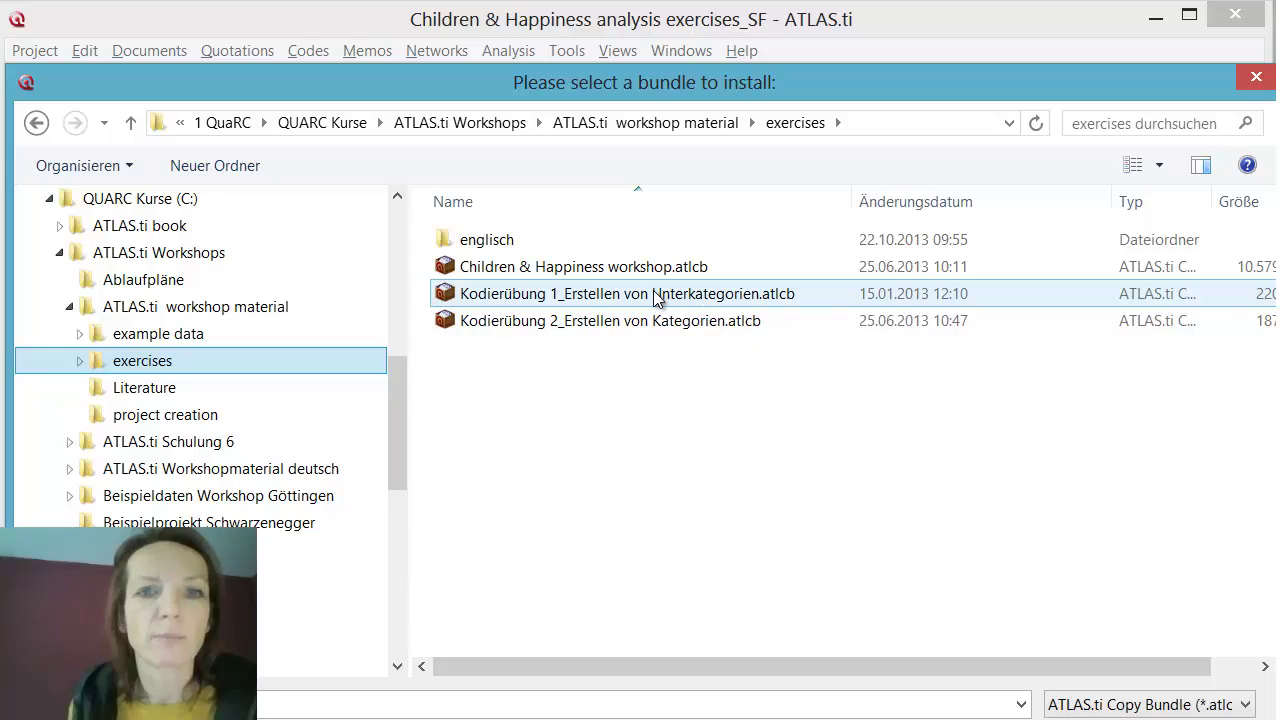
double_click(655, 294)
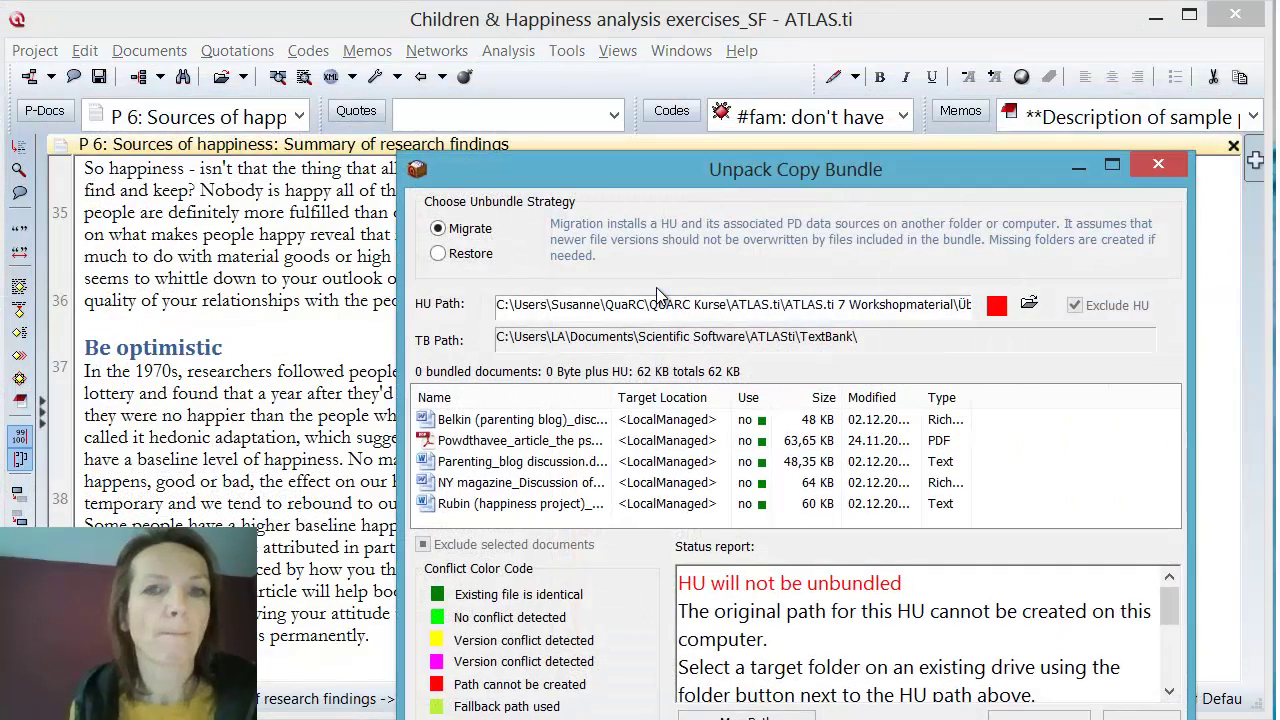
- Examine the bundle's stored HU path, highlighting its user folder, beside the conflict indicator and status report
left_click_drag(584, 164, 363, 43)
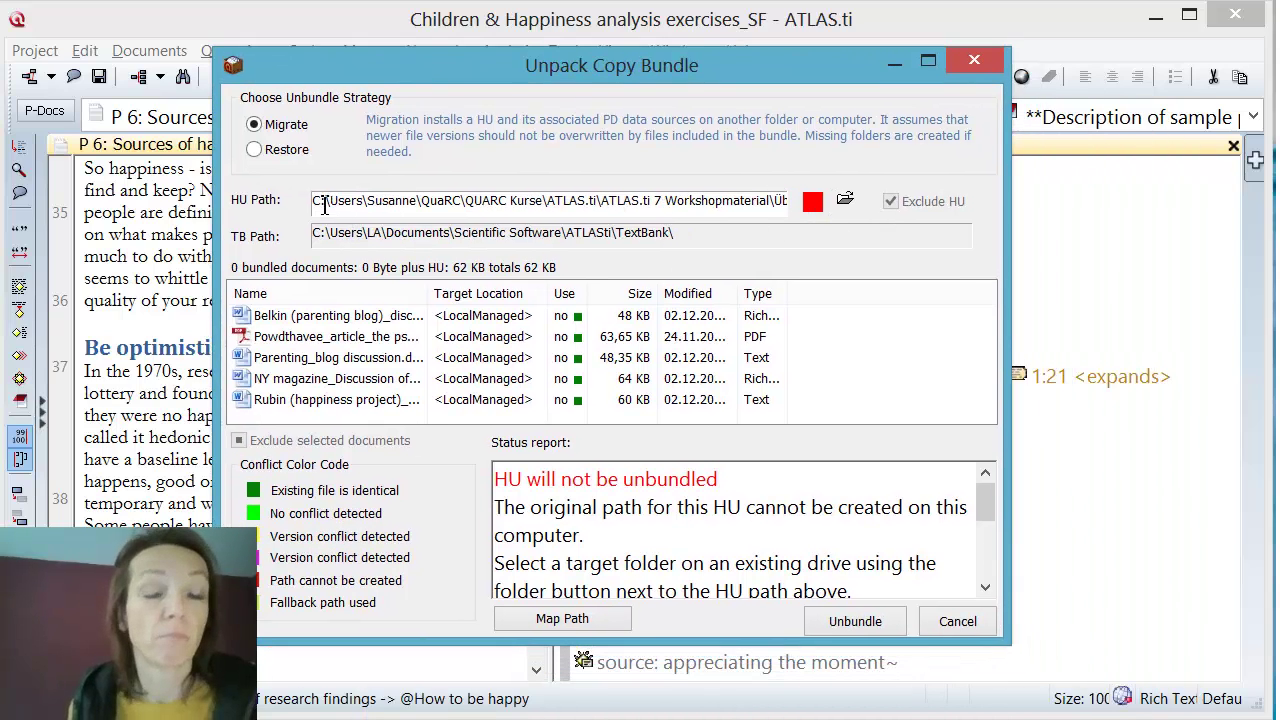
mouse_move(325, 196)
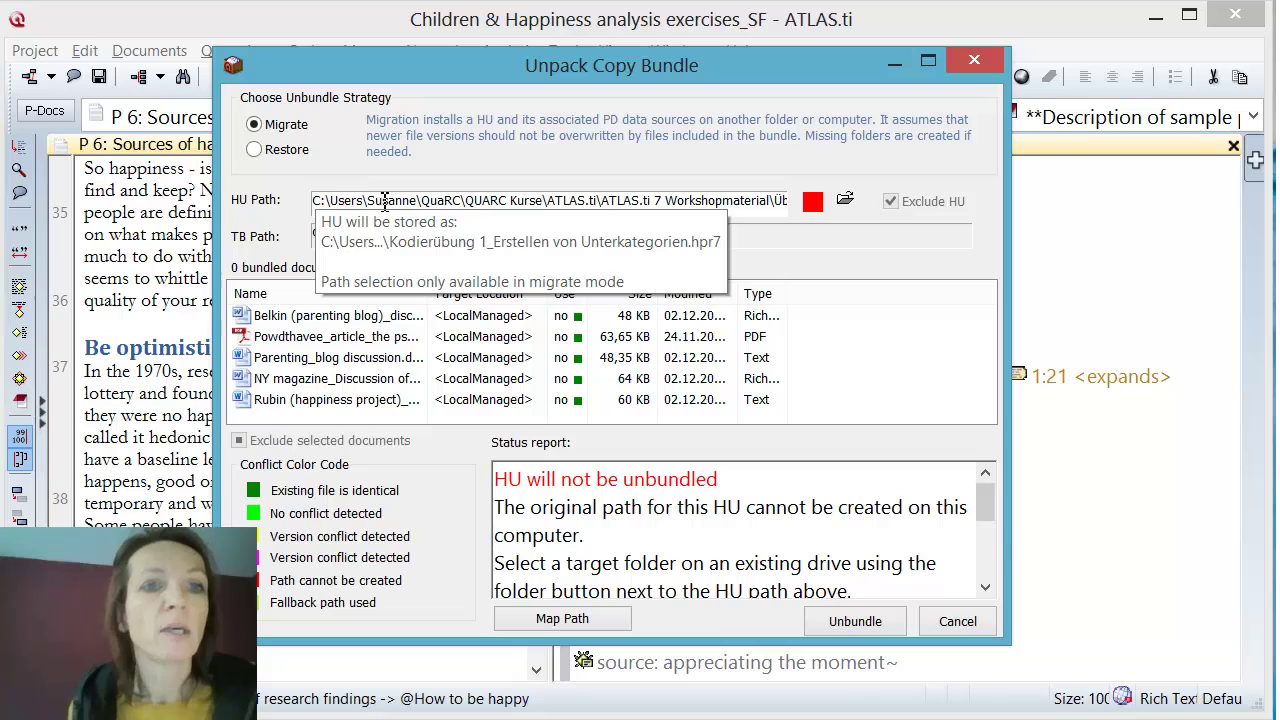
left_click_drag(370, 200, 278, 210)
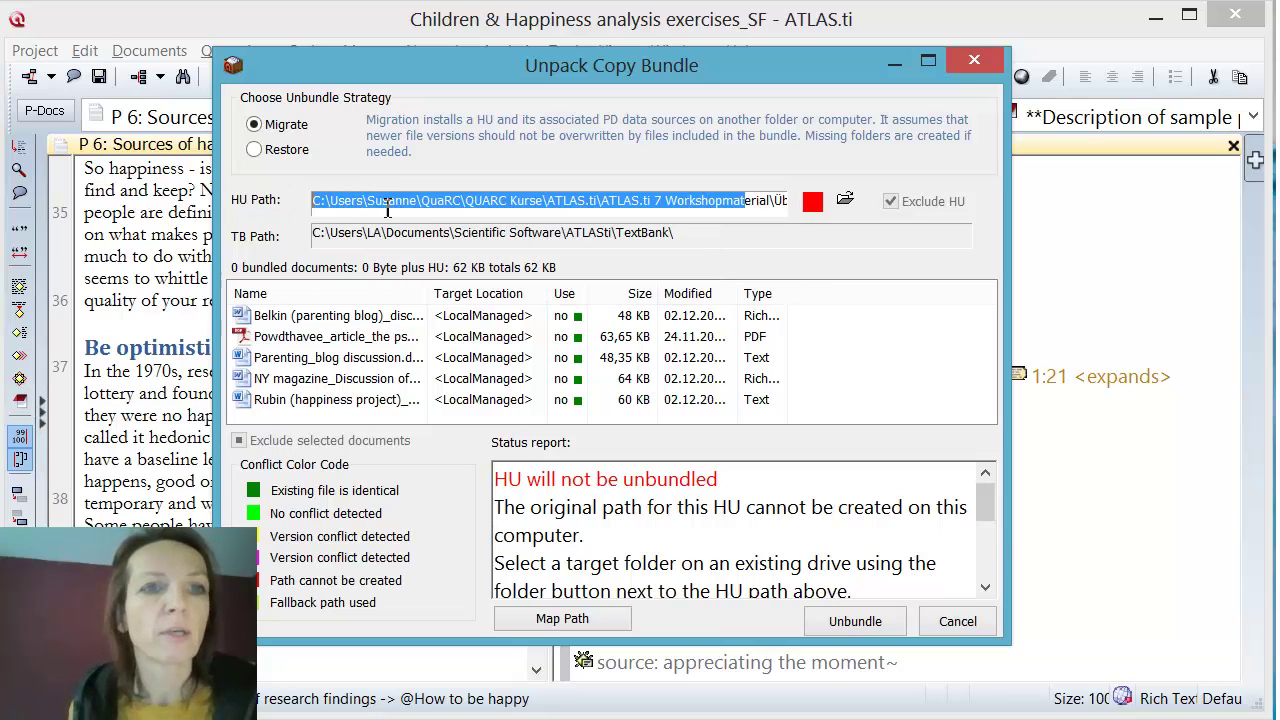
left_click_drag(368, 201, 416, 201)
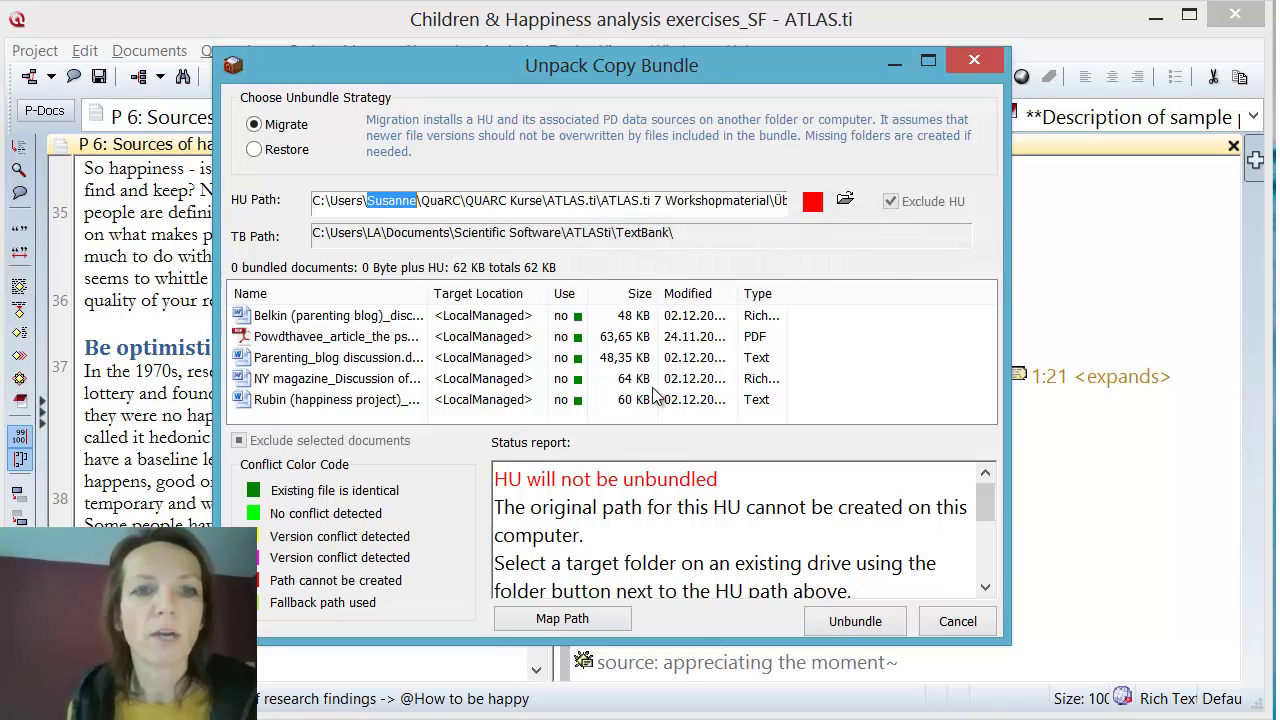
- Read through the status report on why the HU cannot be unbundled, and inspect the full stored HU path from end to end
left_click_drag(722, 479, 495, 480)
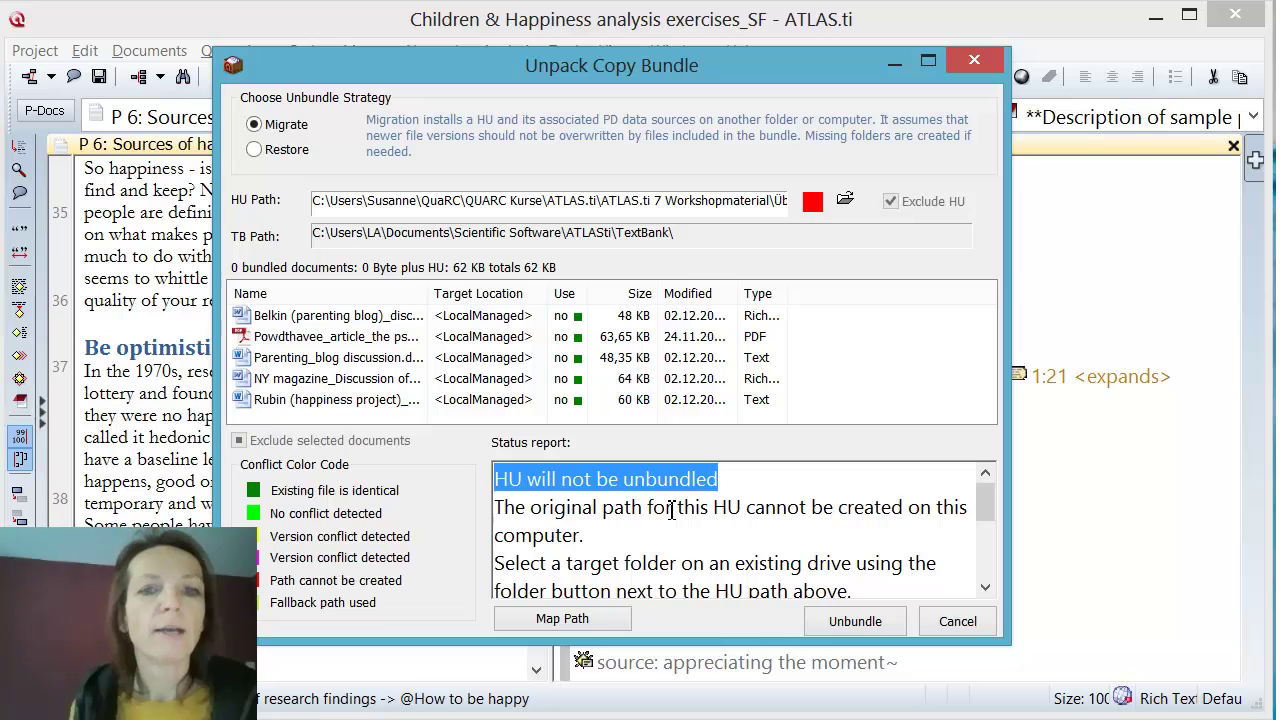
scroll(986, 505, "down", 3)
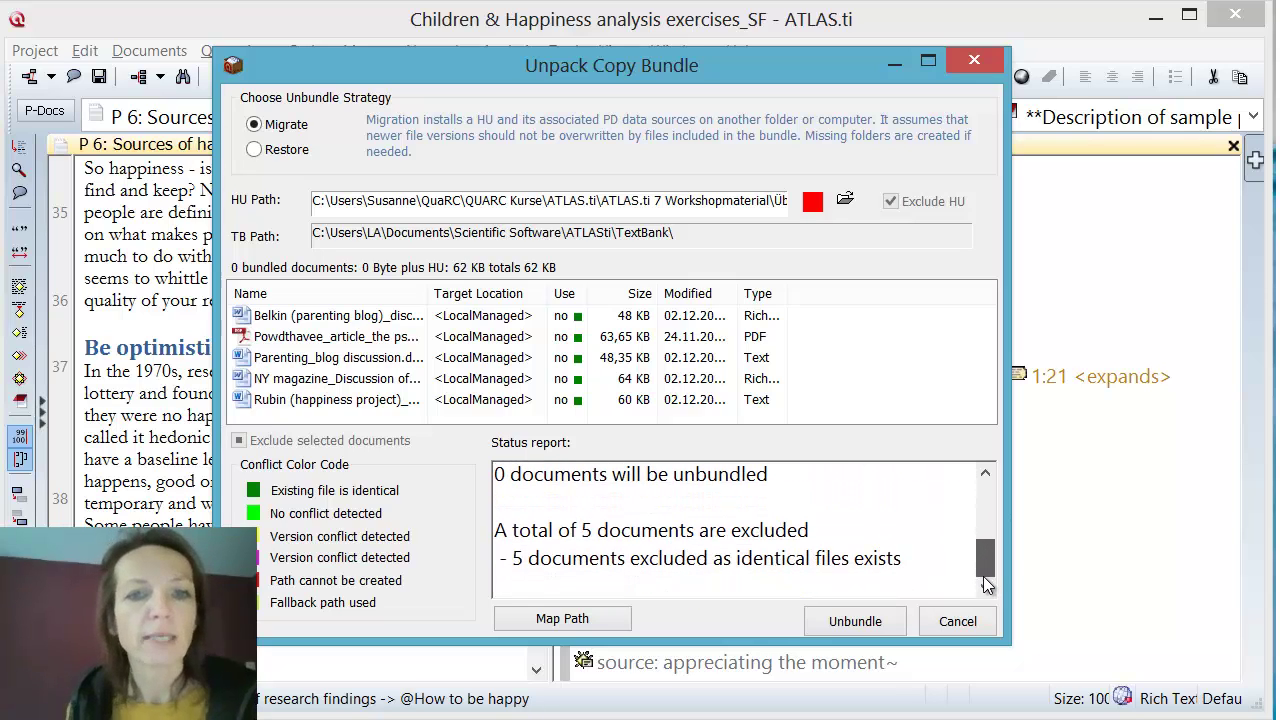
scroll(987, 478, "up", 3)
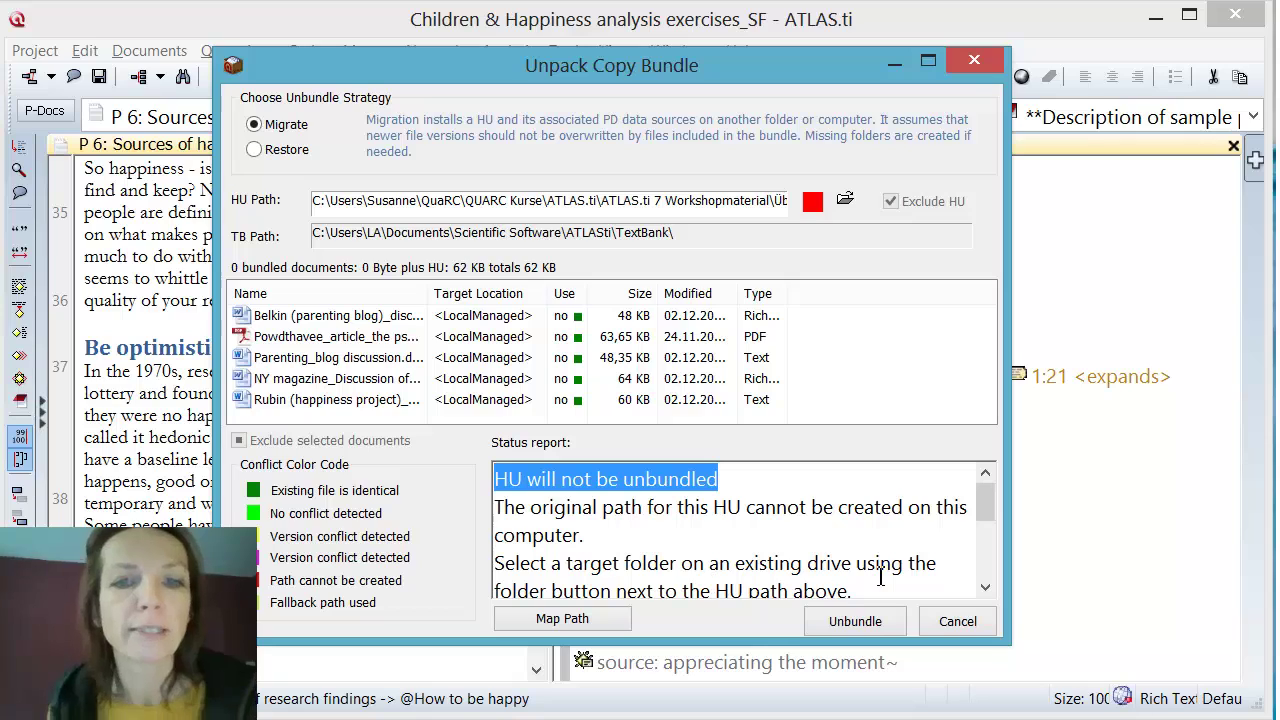
left_click(845, 203)
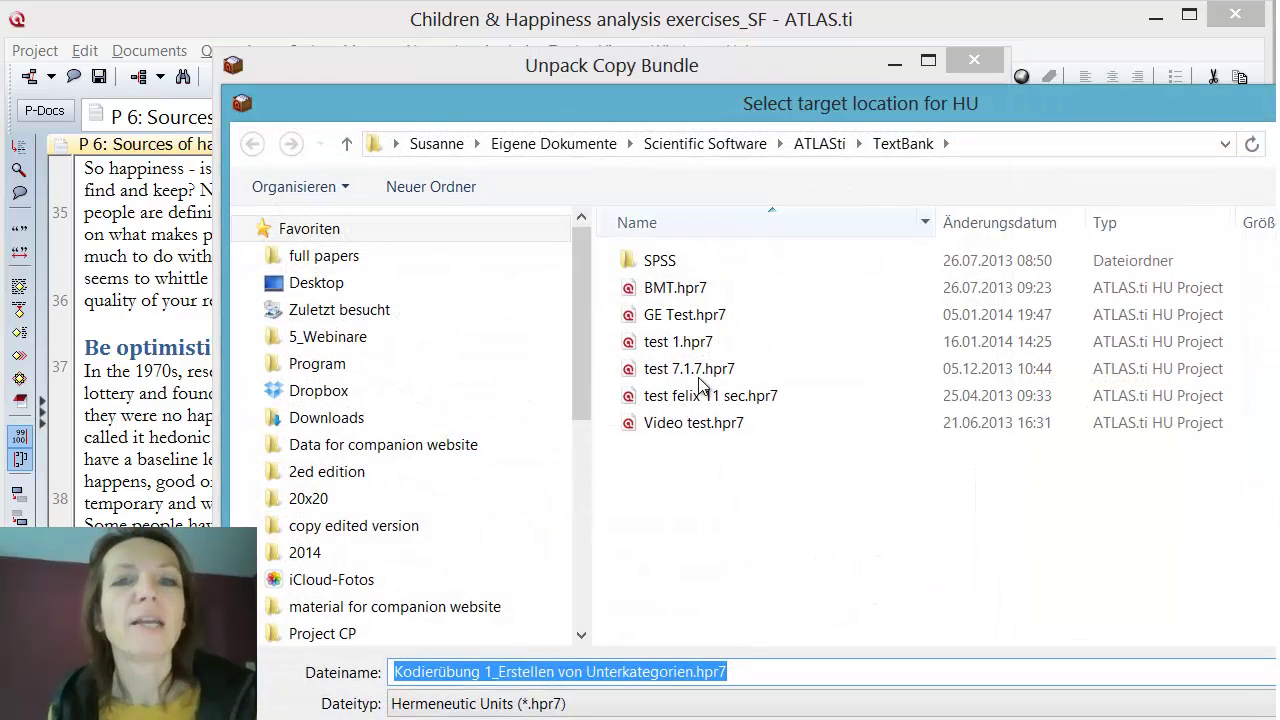
key("Escape")
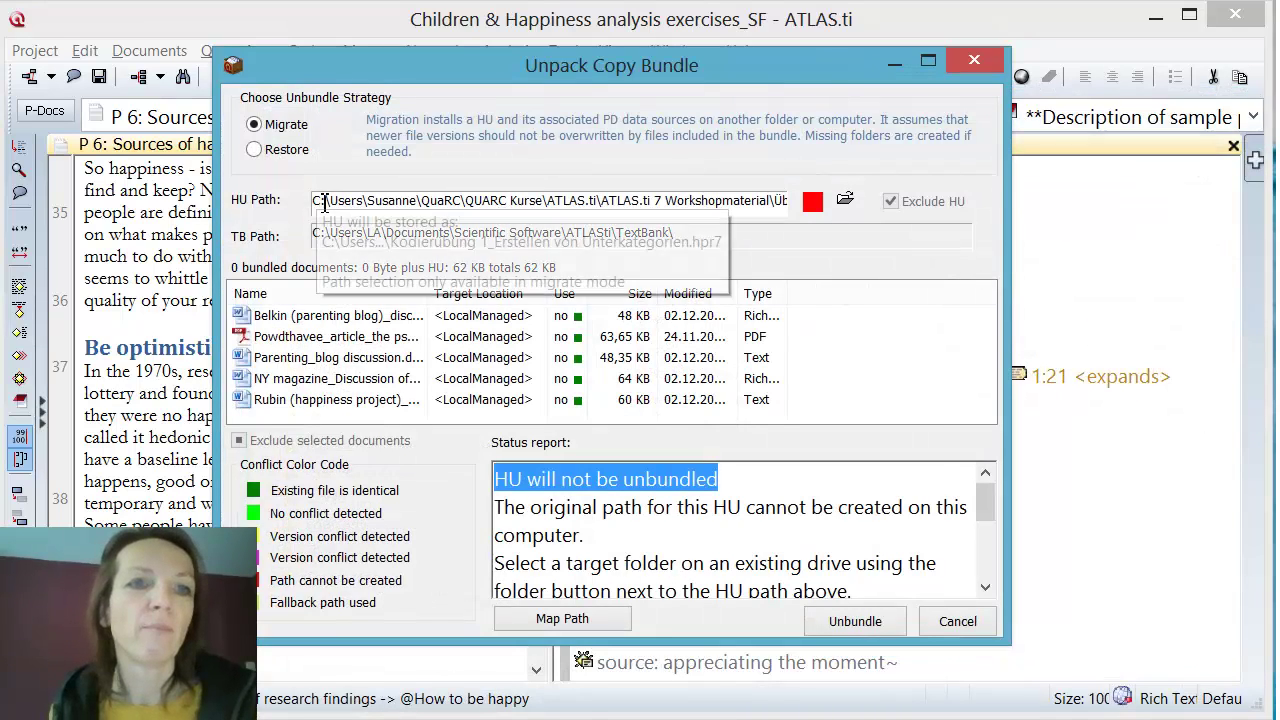
left_click_drag(316, 201, 771, 200)
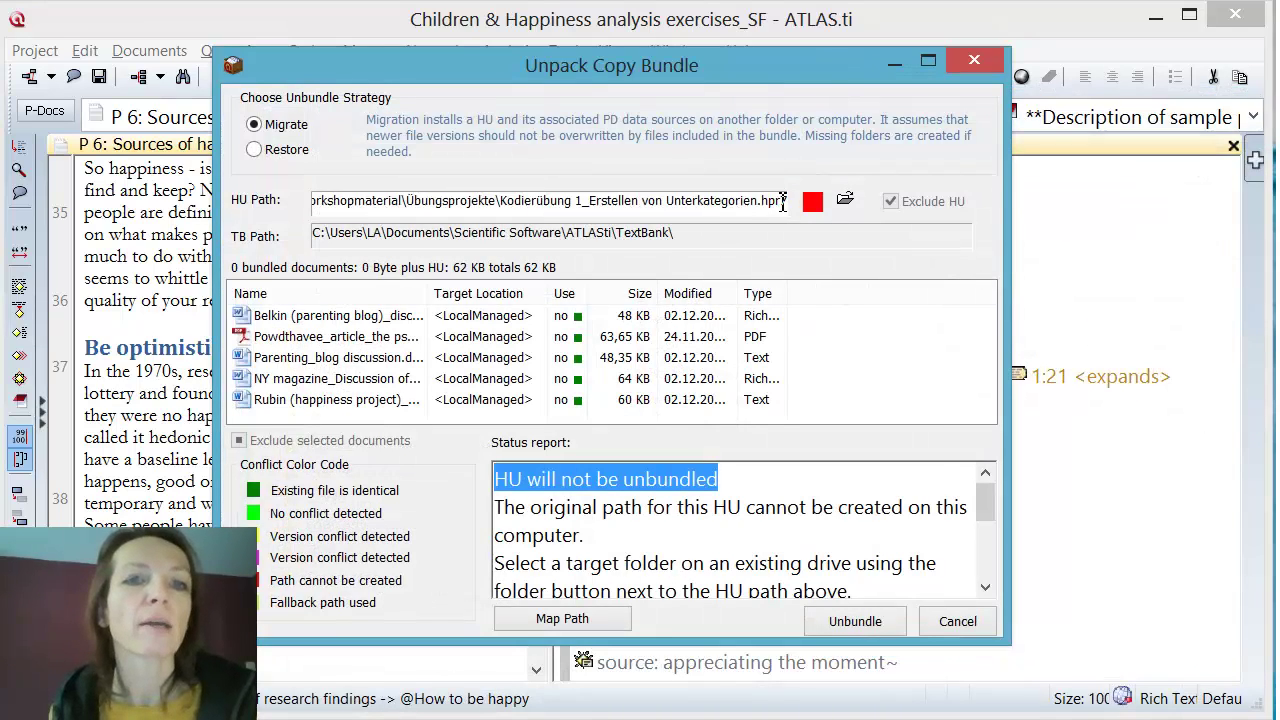
double_click(766, 200)
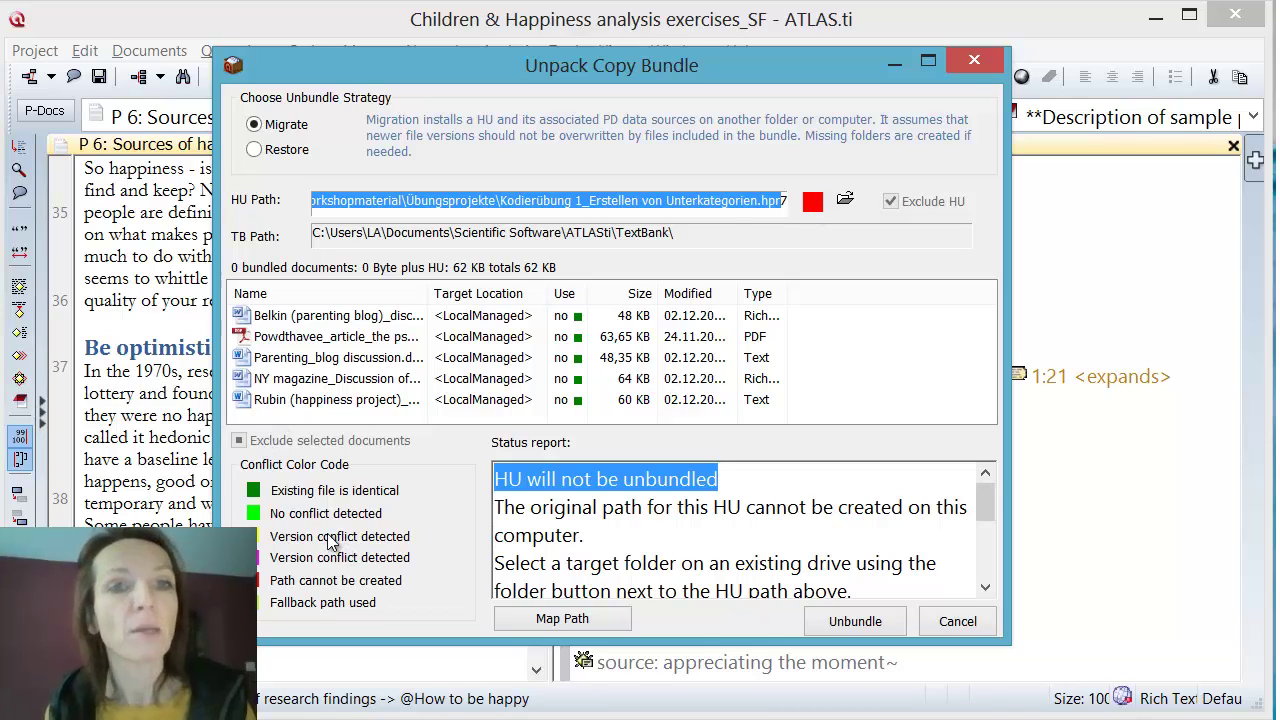
left_click(356, 202)
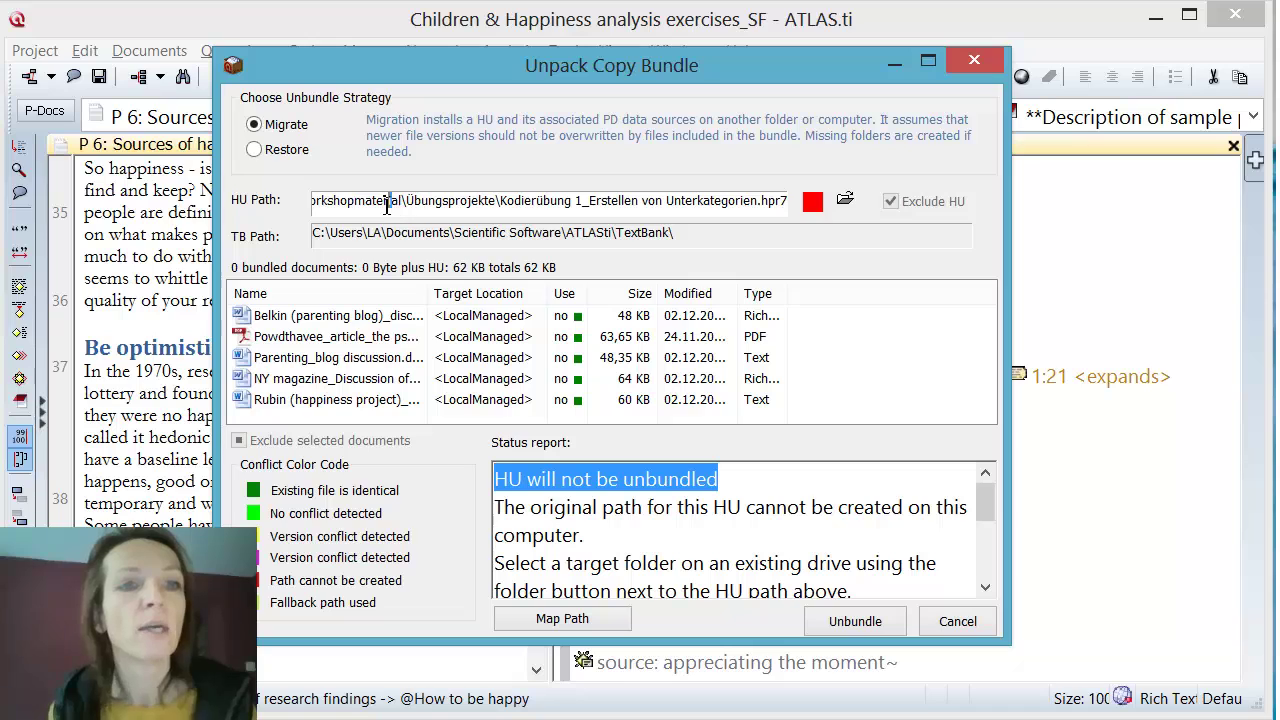
left_click_drag(388, 205, 316, 205)
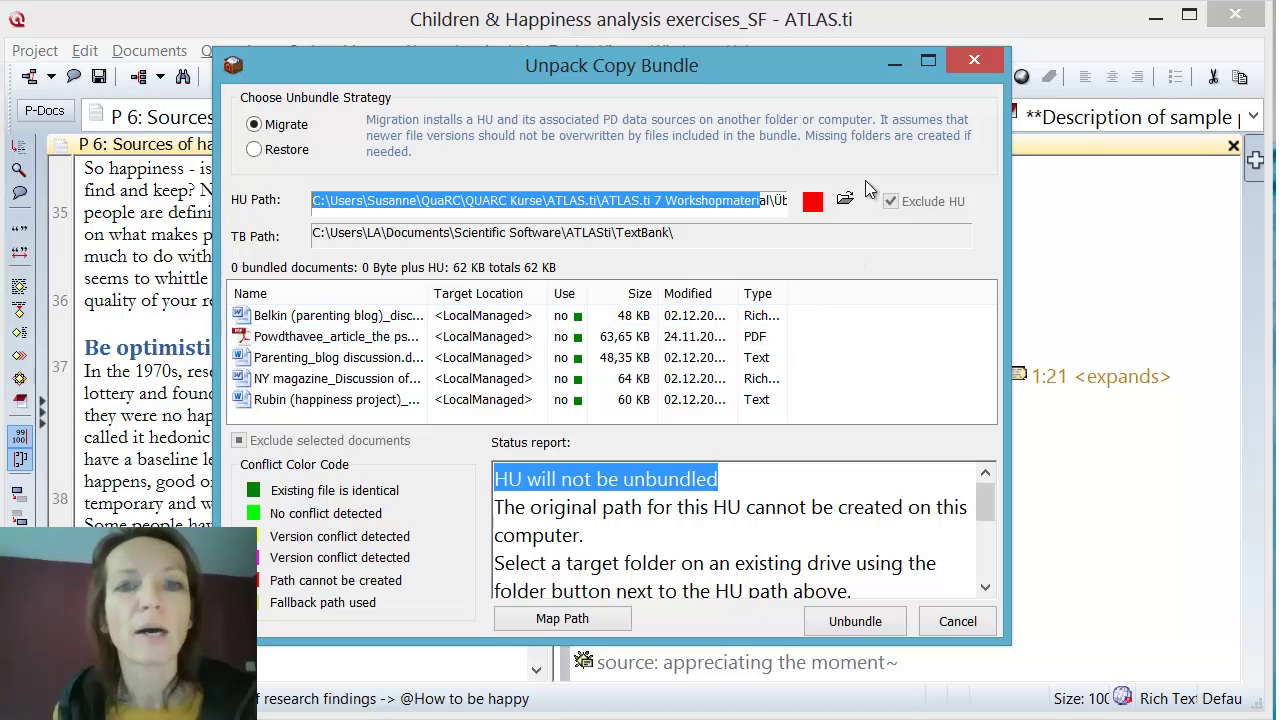
- Set the HU target to the "material for companion website" folder with the file name "coding exercise I"
left_click(845, 203)
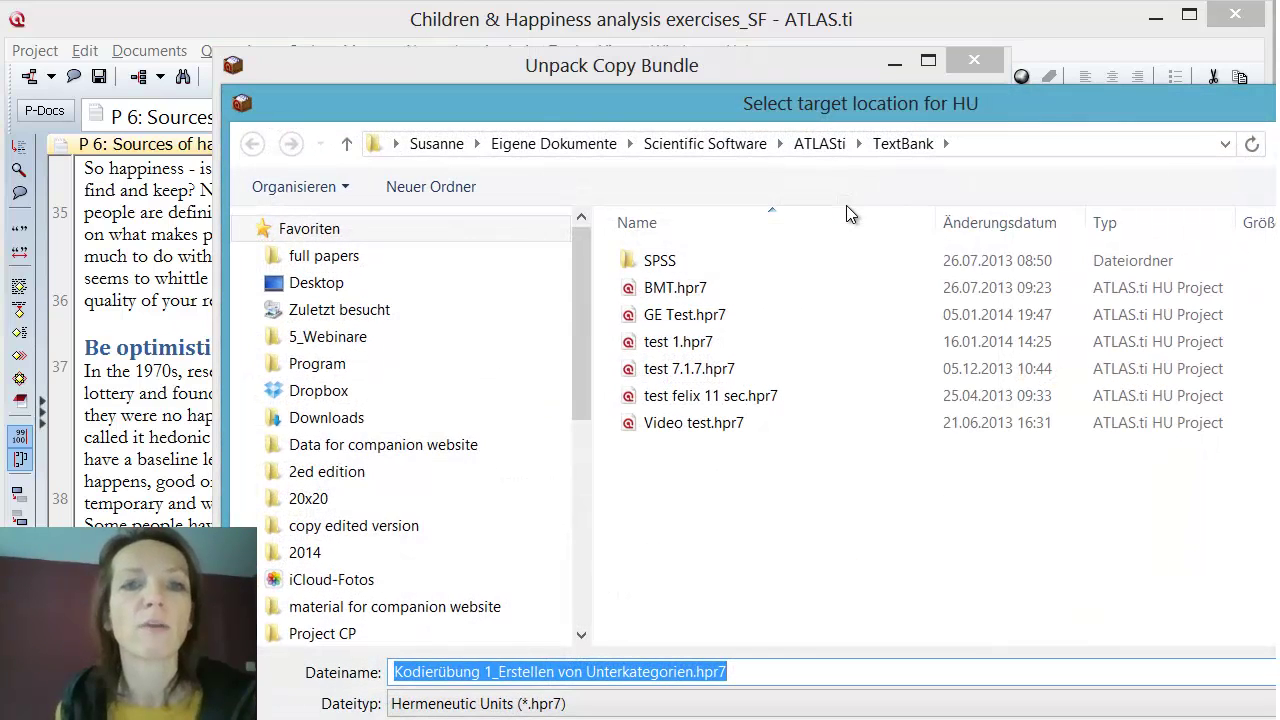
left_click(422, 610)
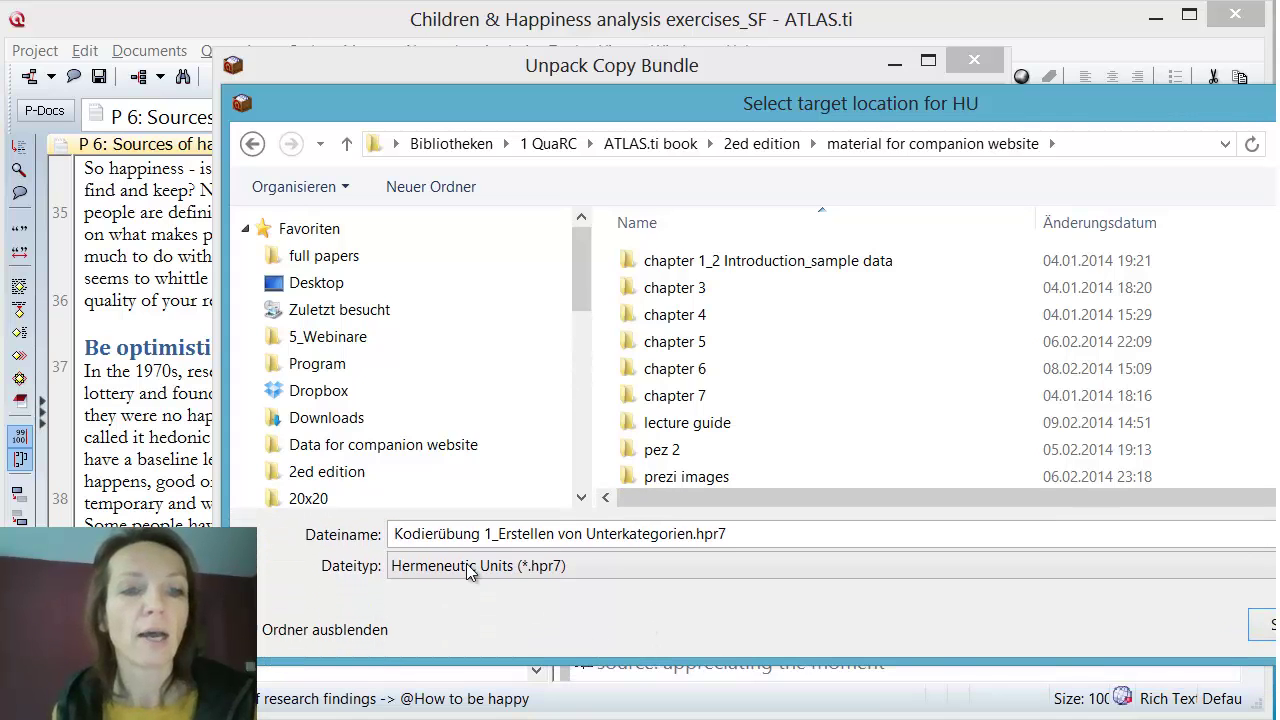
left_click(428, 533)
type("co")
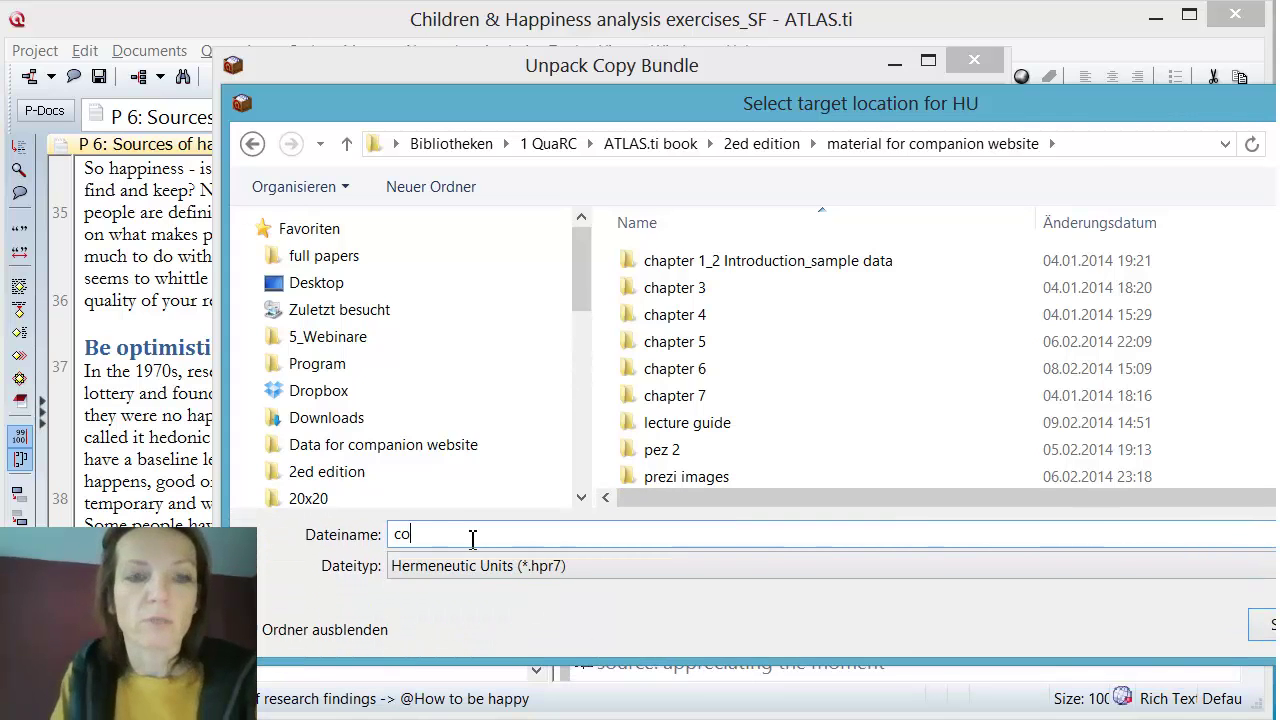
type("ding exercsi")
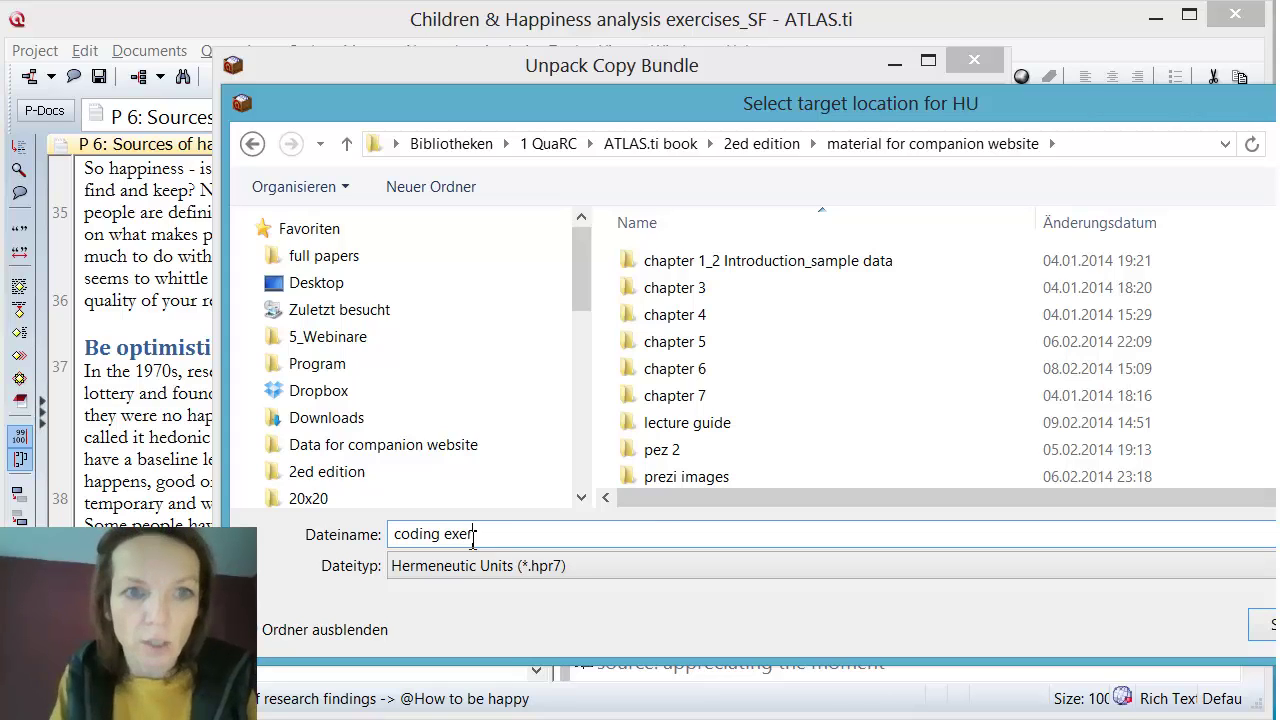
key("BackSpace")
key("BackSpace")
type("ises")
key("BackSpace")
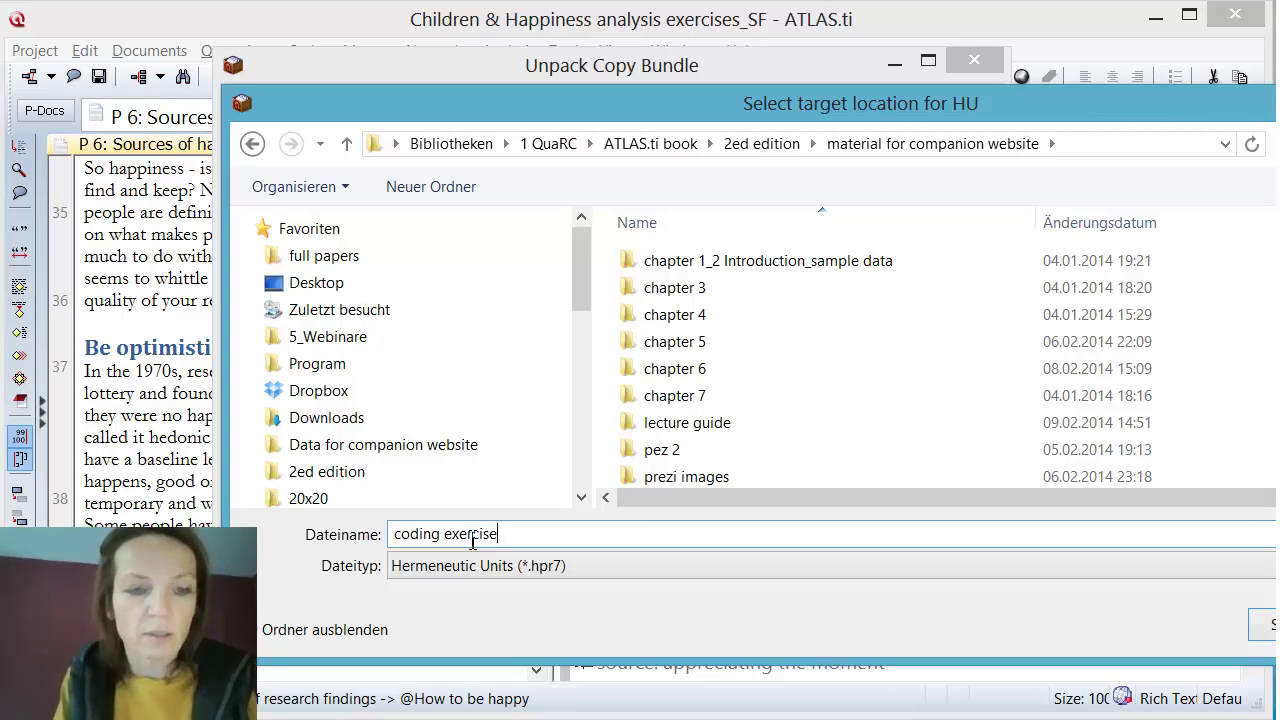
type("I")
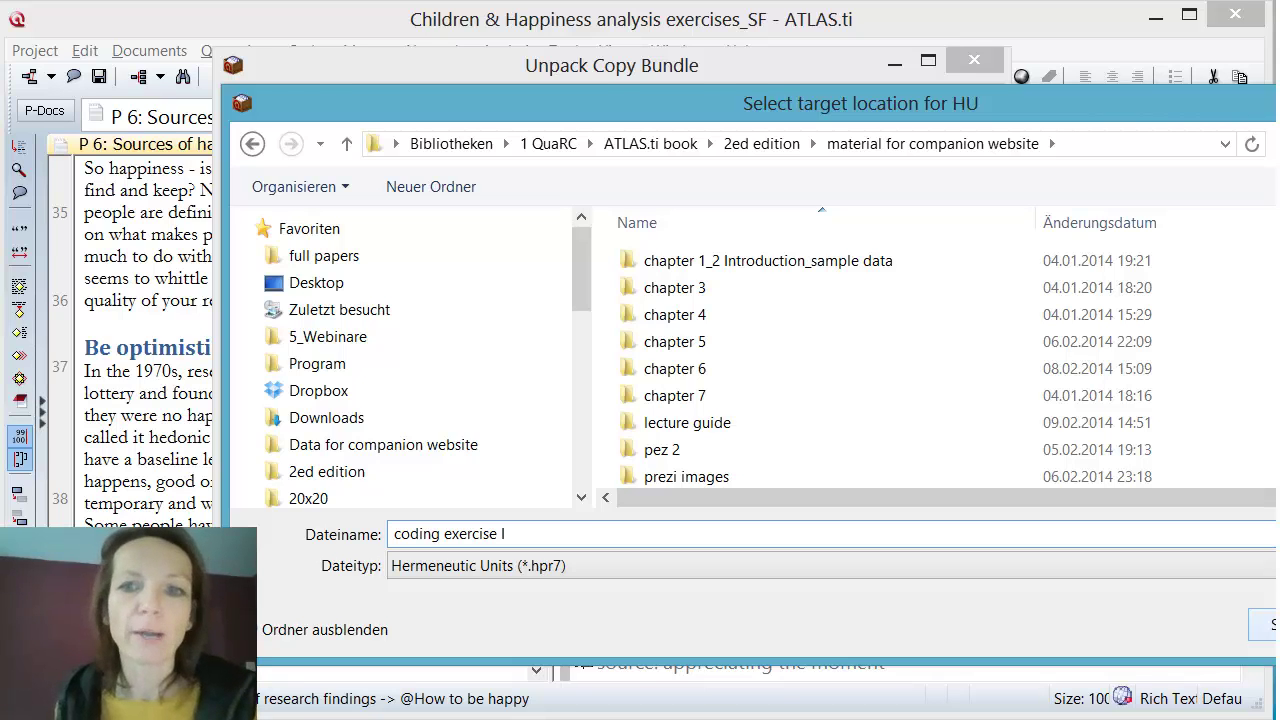
key("Return")
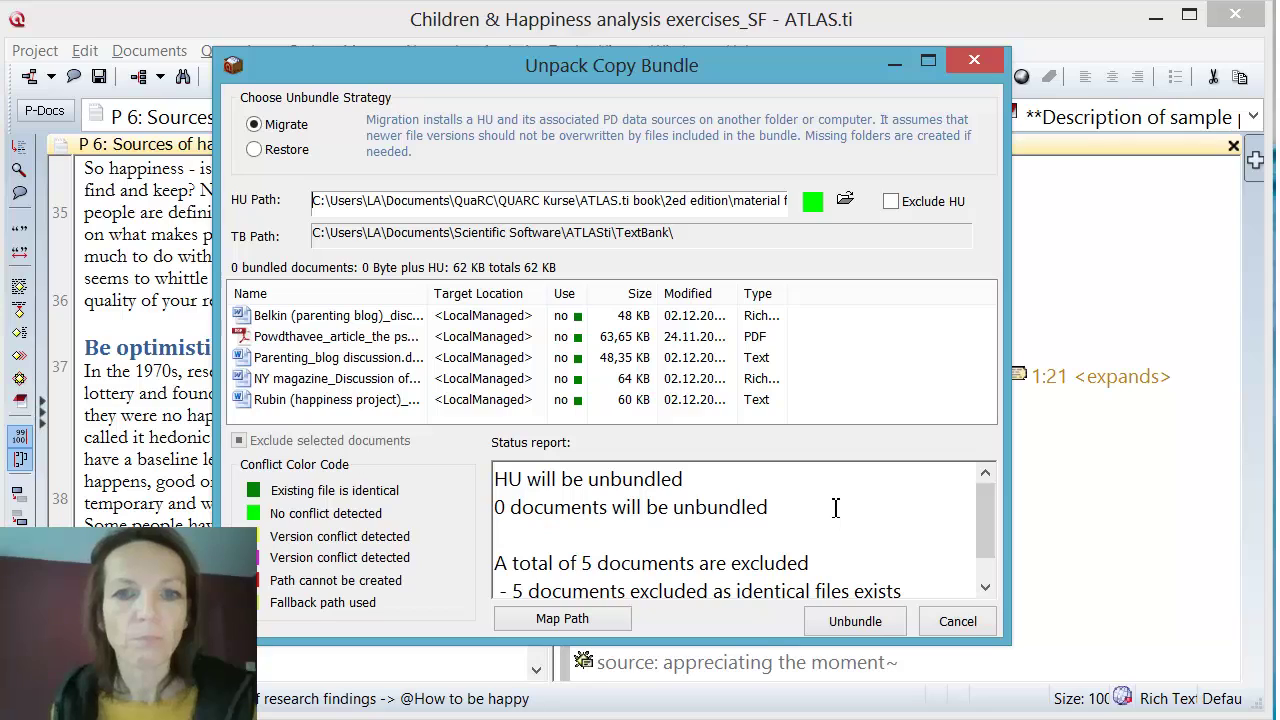
- Review the updated status report and unbundle the project
left_click_drag(986, 525, 988, 542)
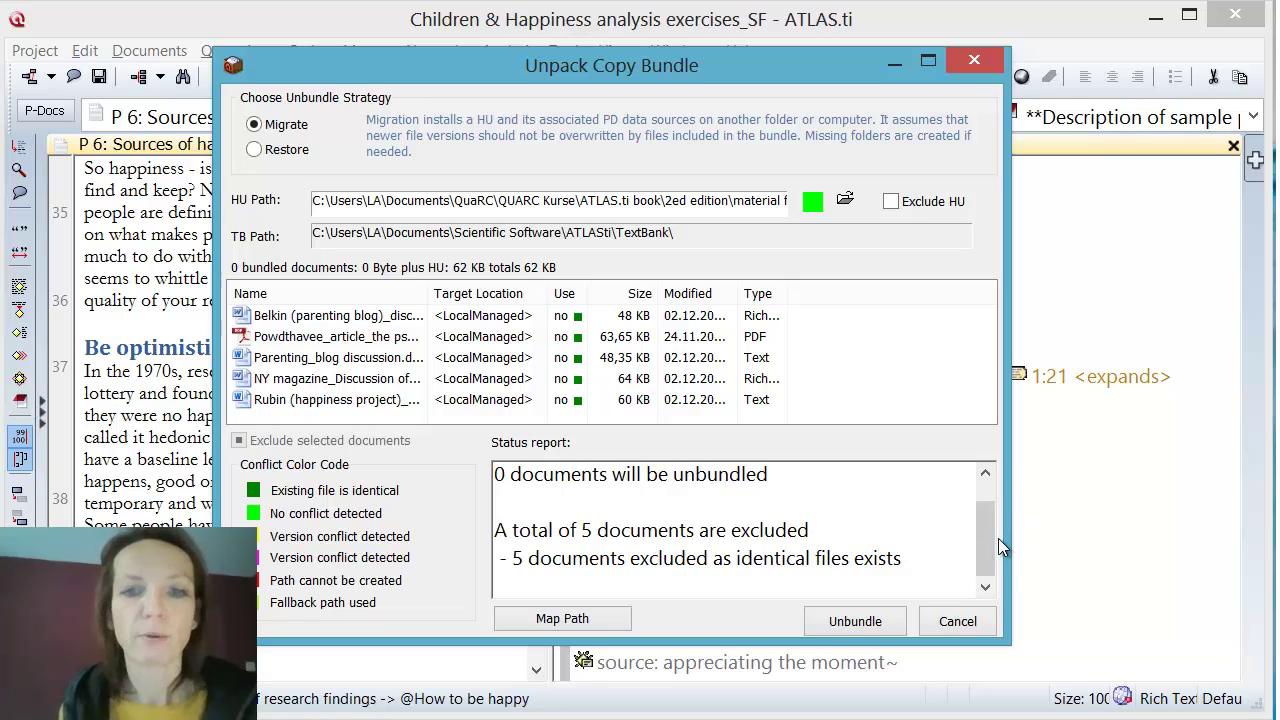
left_click_drag(990, 540, 988, 512)
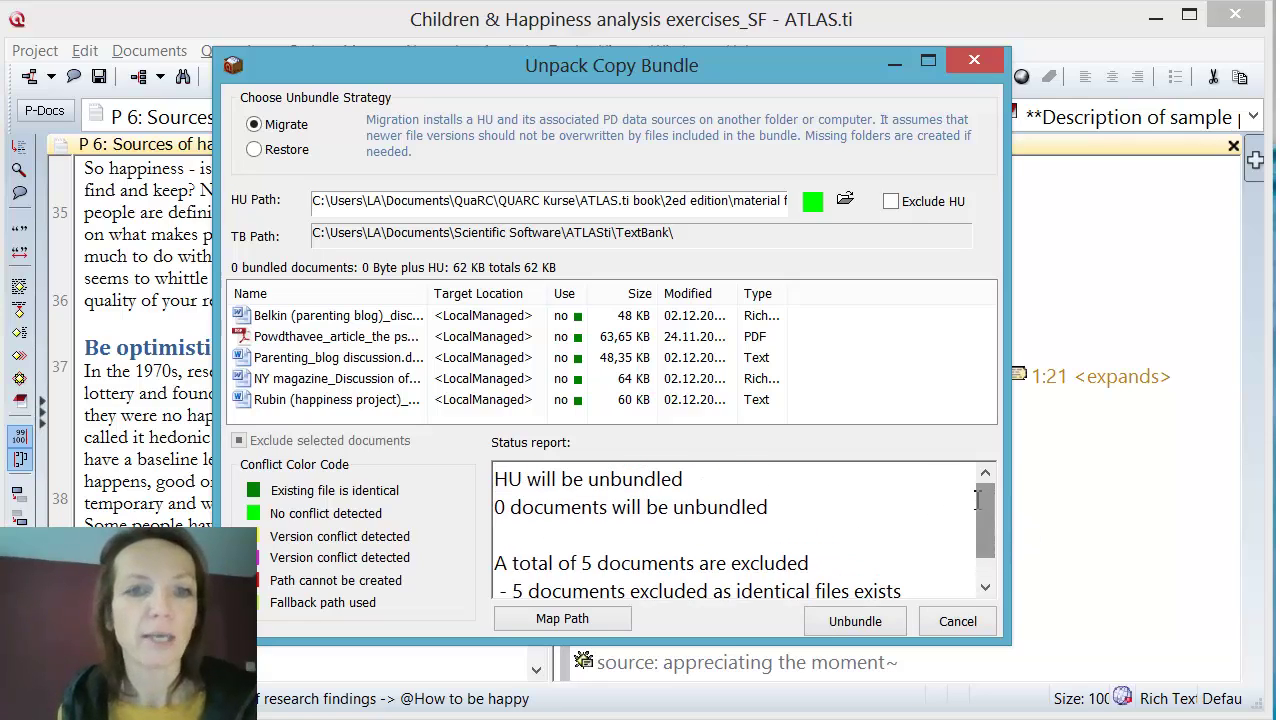
left_click(865, 625)
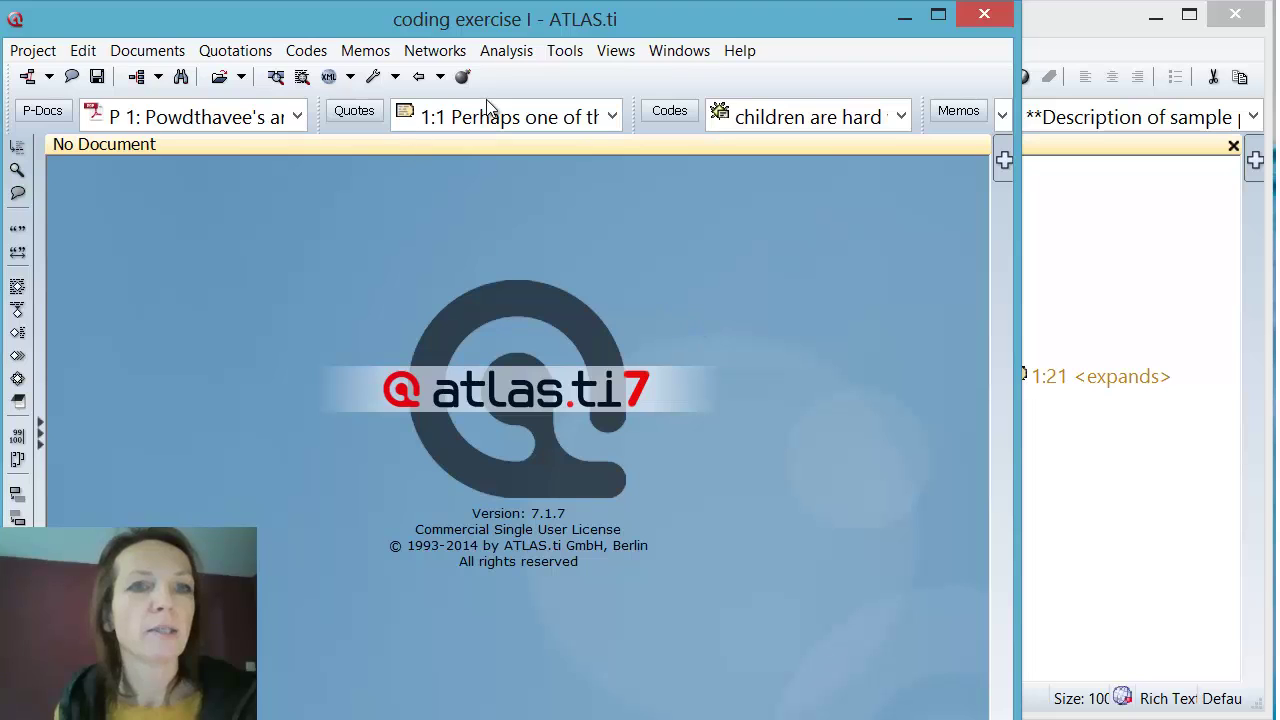
- Display primary document P 2, Belkin's parenting blog, and widen the project window and the margin area so the code names fit
left_click(298, 117)
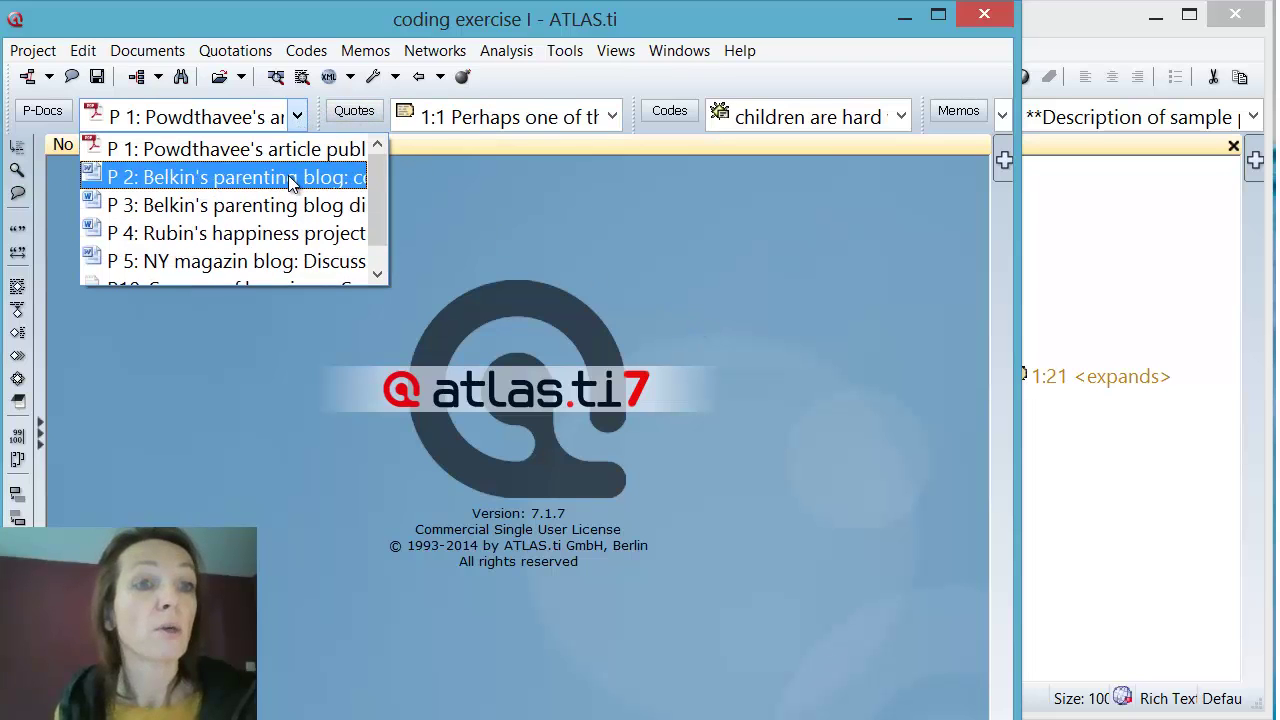
left_click(285, 172)
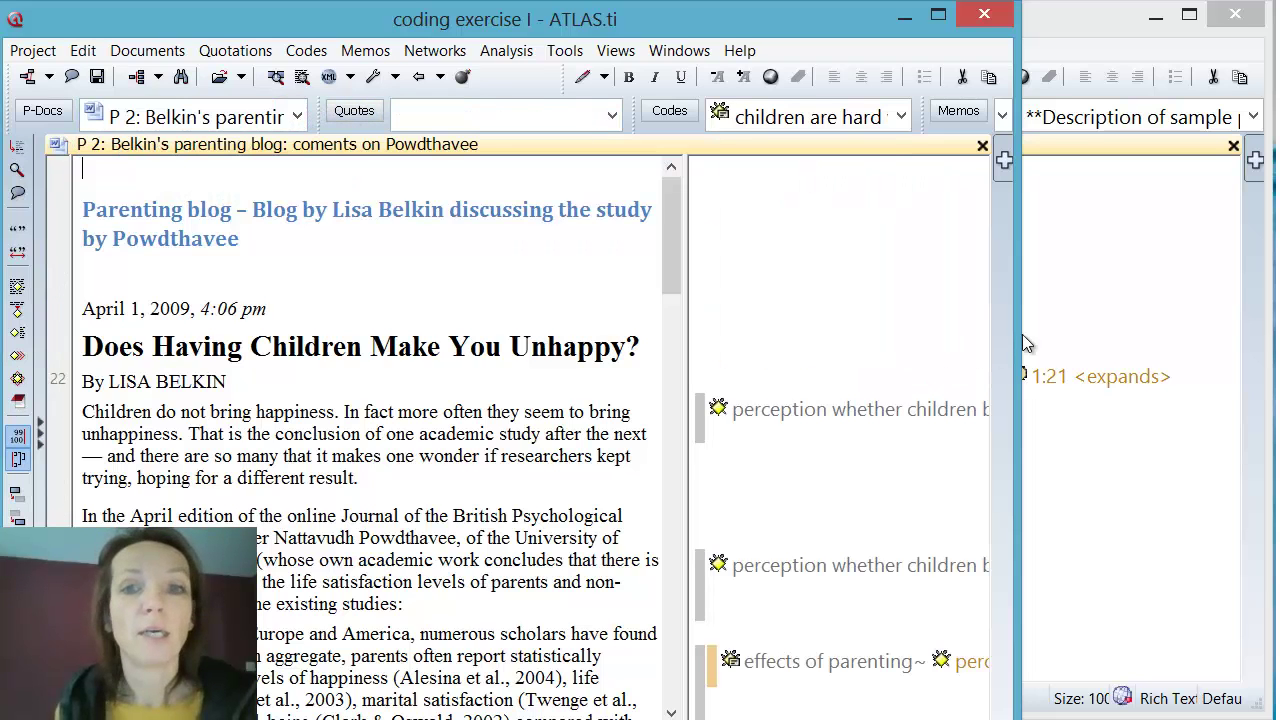
left_click_drag(1020, 334, 1228, 323)
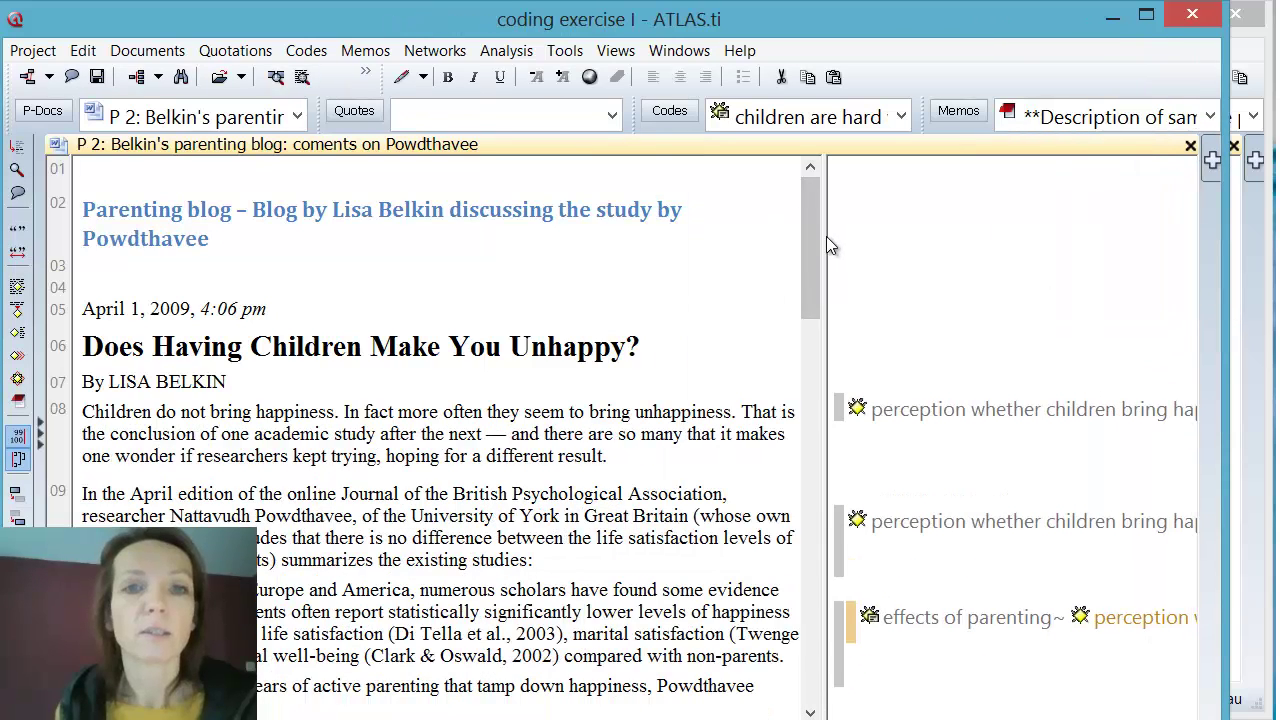
left_click_drag(822, 236, 623, 222)
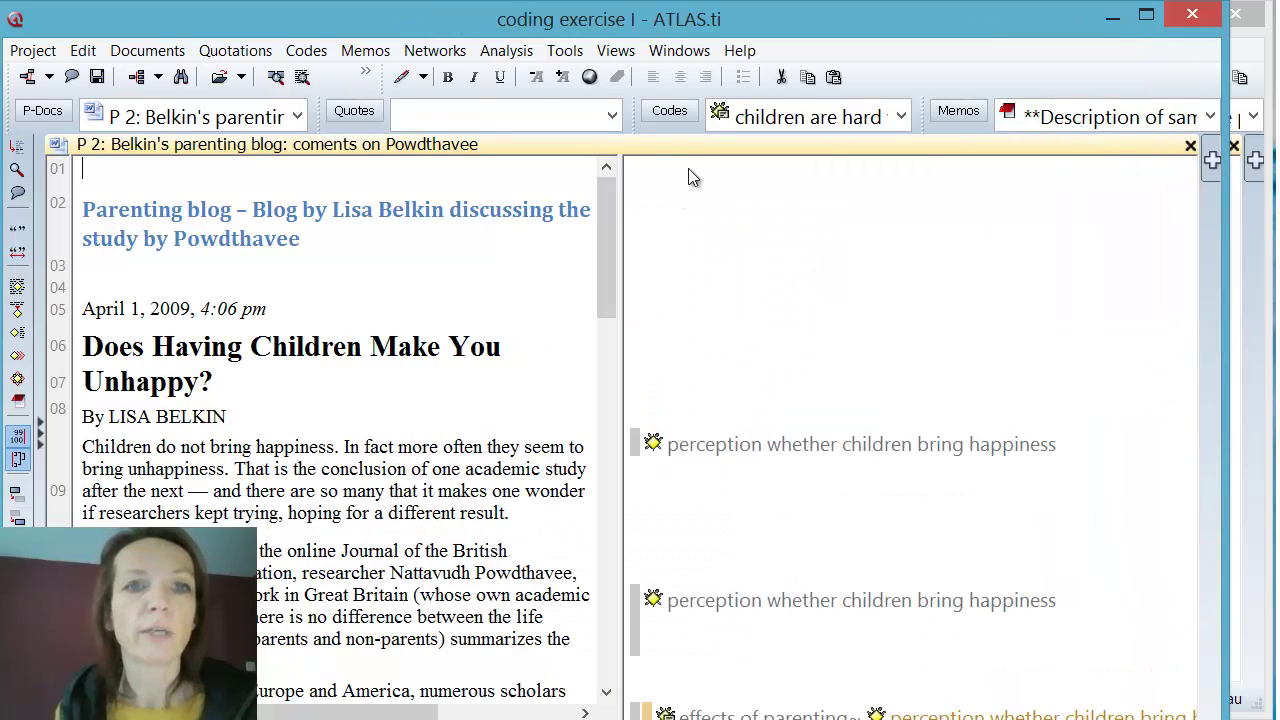
- Look over the unpacked project's codes in the Code Manager and return to the document
left_click(669, 110)
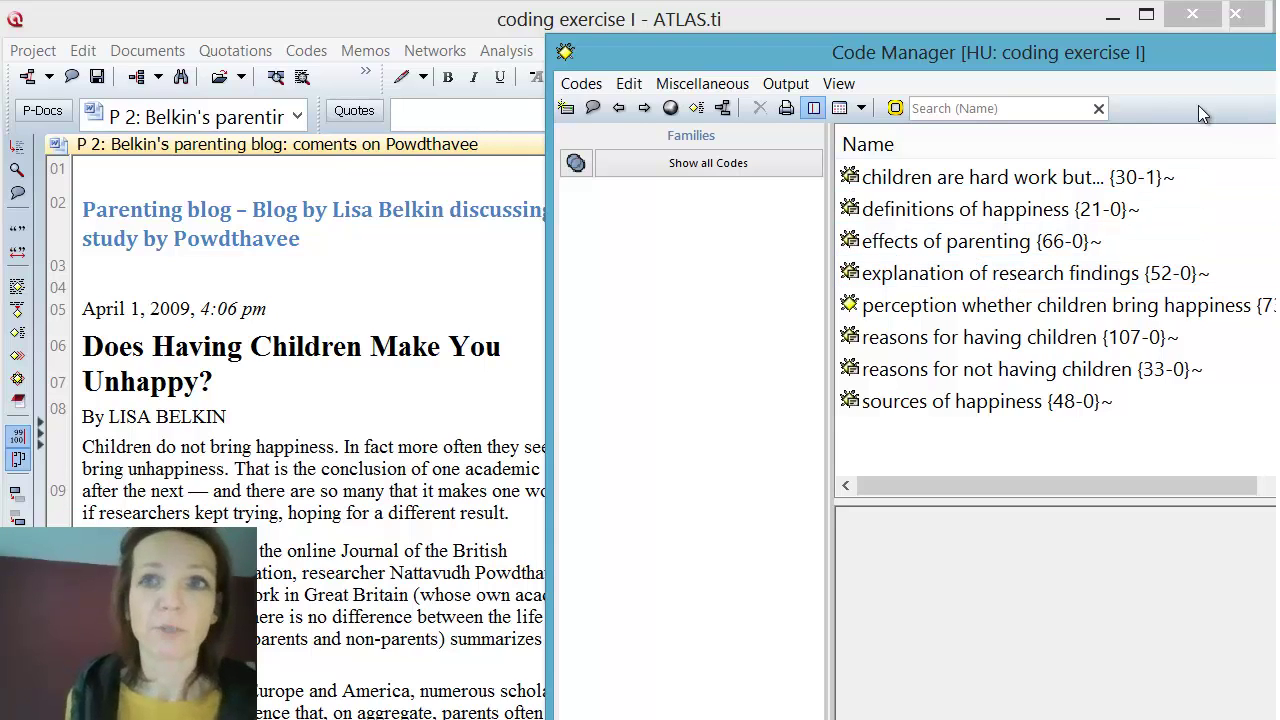
left_click(283, 289)
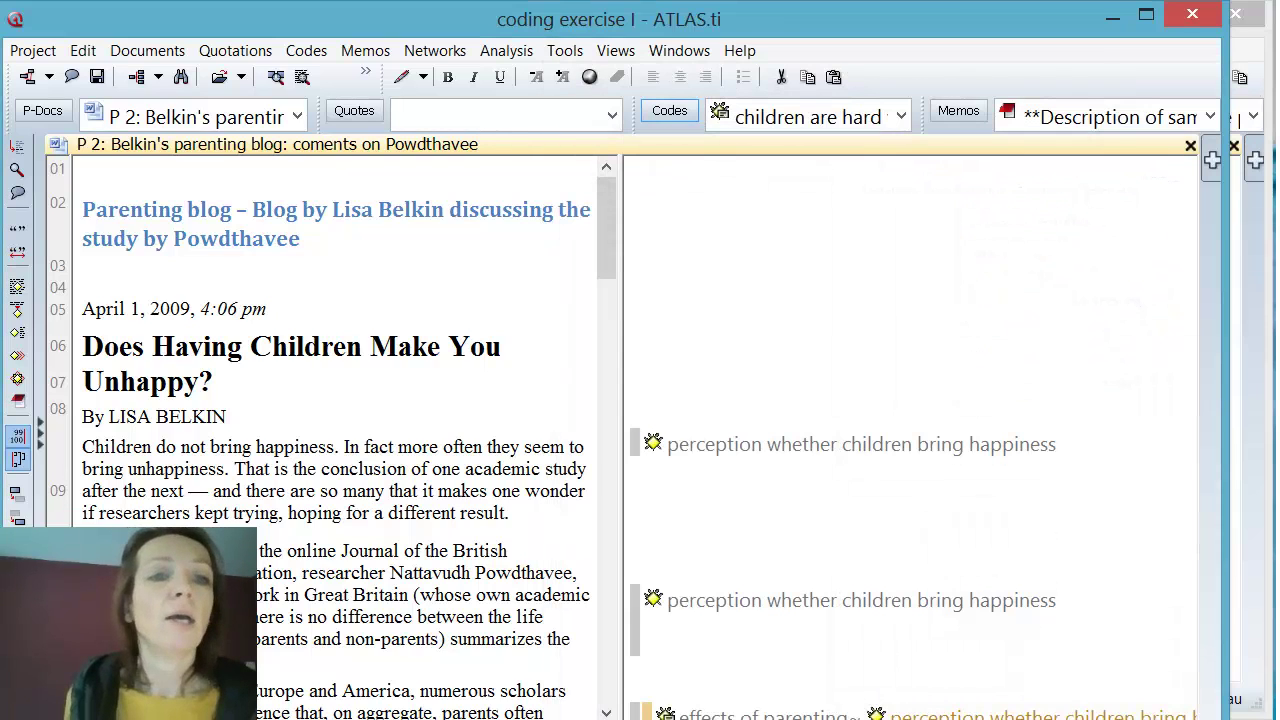